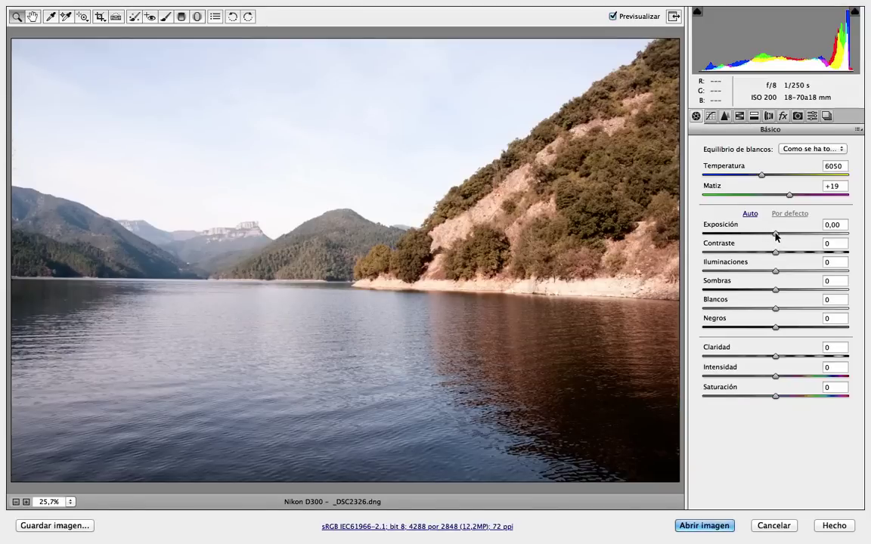
- Lower Exposición to -0,90 to darken the whole lake photo
{"action": "left_click_drag", "start_coordinate": [774, 234], "coordinate": [764, 237]}
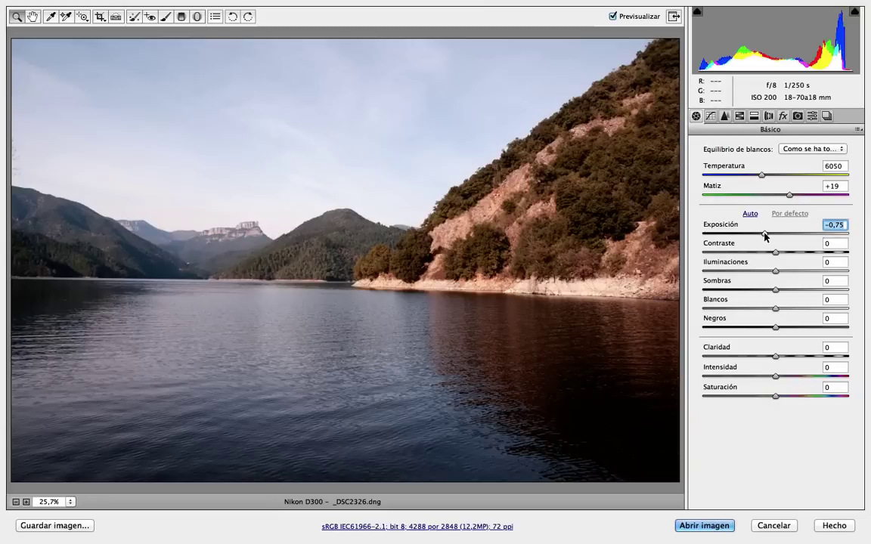
{"action": "left_click_drag", "start_coordinate": [764, 237], "coordinate": [763, 237]}
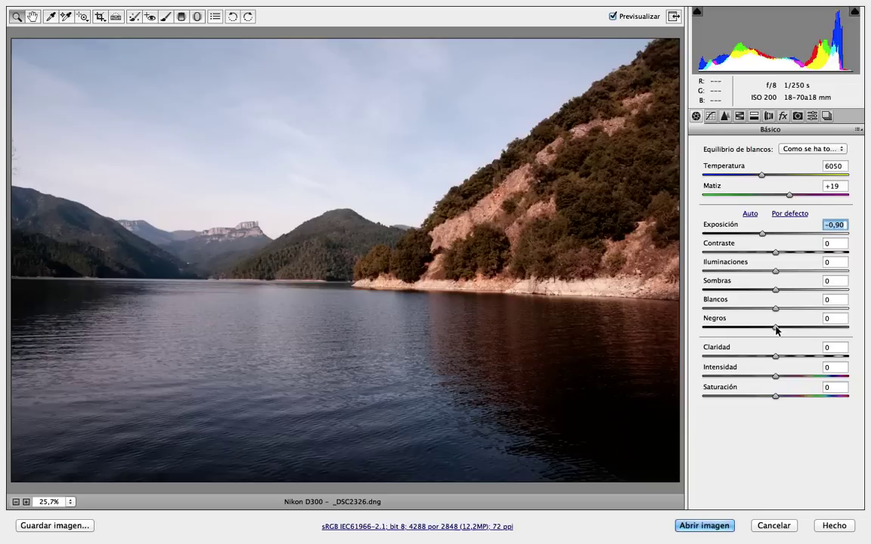
- Set Negros to +10, Blancos to -22 and Iluminaciones to +2
{"action": "left_click", "coordinate": [775, 327]}
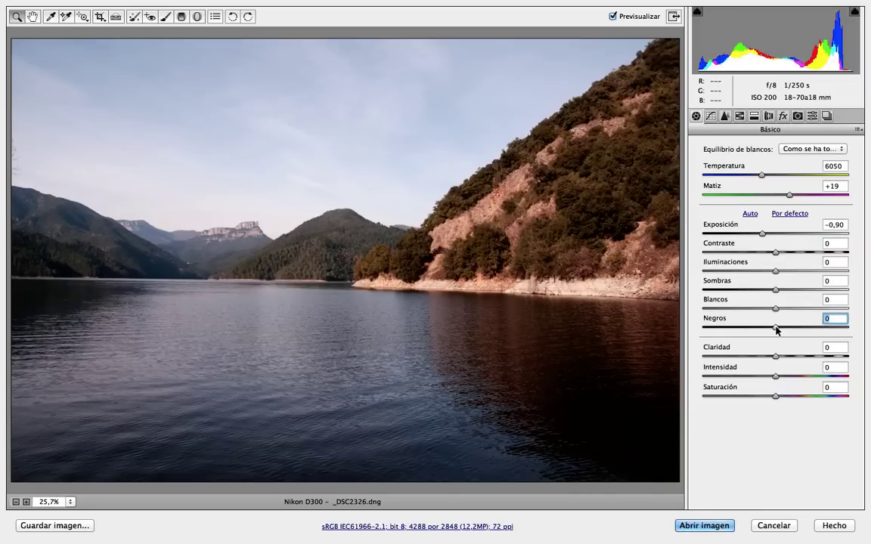
{"action": "left_click_drag", "start_coordinate": [775, 330], "coordinate": [784, 329]}
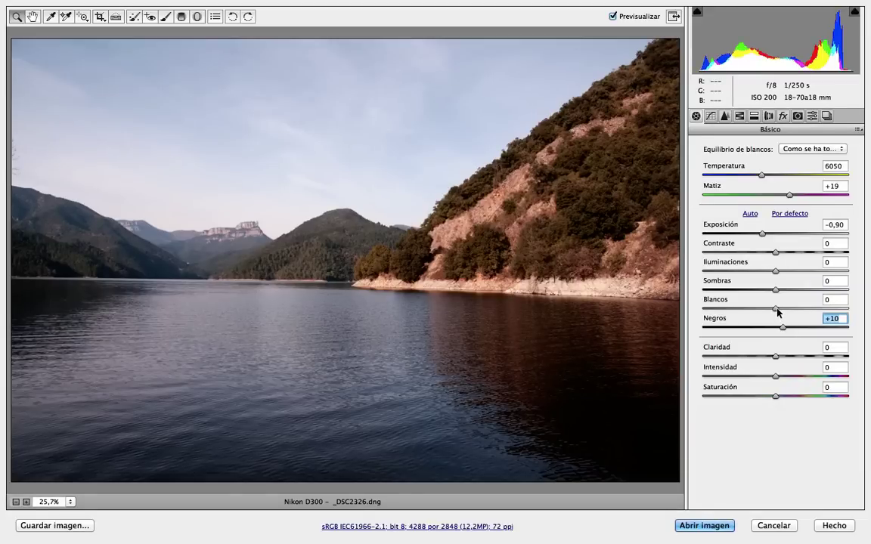
{"action": "left_click", "coordinate": [776, 309]}
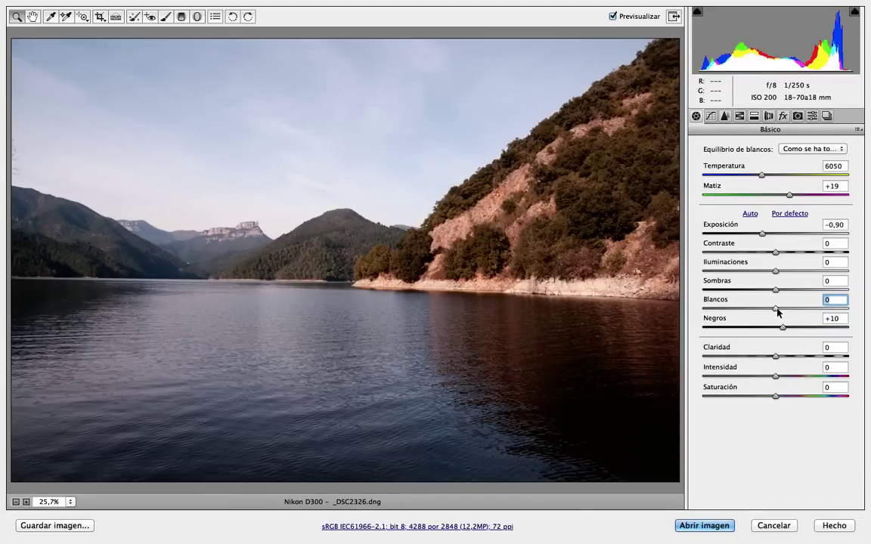
{"action": "mouse_move", "coordinate": [776, 309]}
{"action": "left_mouse_down"}
{"action": "mouse_move", "coordinate": [674, 307]}
{"action": "mouse_move", "coordinate": [773, 311]}
{"action": "mouse_move", "coordinate": [690, 305]}
{"action": "left_mouse_up"}
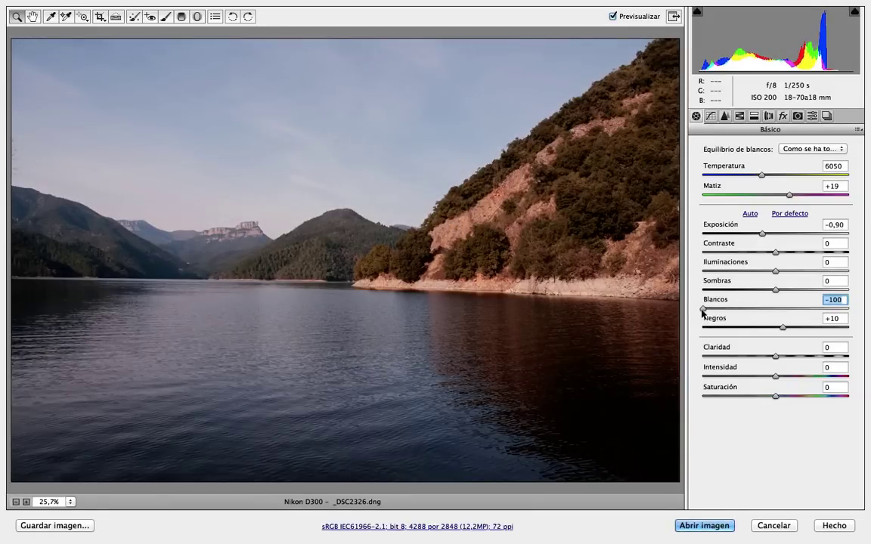
{"action": "left_click_drag", "start_coordinate": [703, 309], "coordinate": [759, 313]}
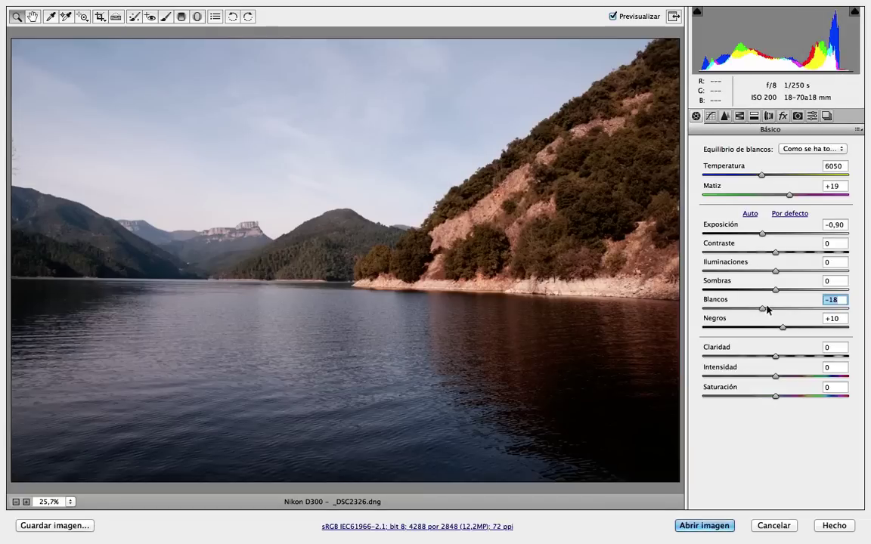
{"action": "left_click_drag", "start_coordinate": [760, 310], "coordinate": [758, 310]}
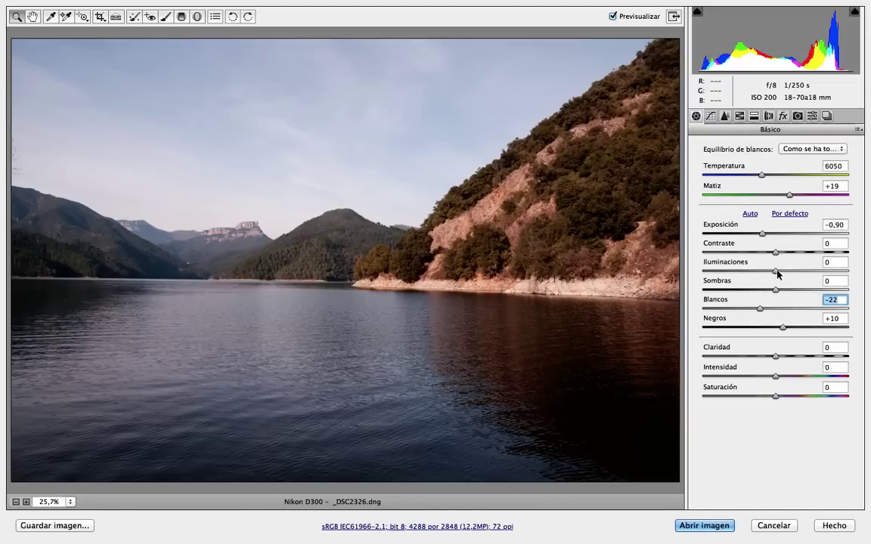
{"action": "mouse_move", "coordinate": [776, 273]}
{"action": "left_mouse_down"}
{"action": "mouse_move", "coordinate": [786, 278]}
{"action": "mouse_move", "coordinate": [767, 275]}
{"action": "mouse_move", "coordinate": [777, 274]}
{"action": "left_mouse_up"}
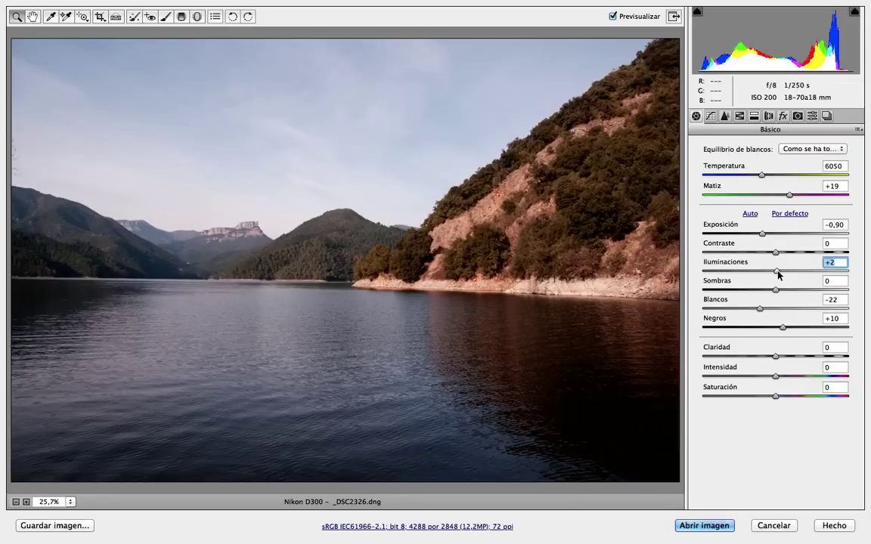
- Pull Iluminaciones down to -93 to recover the sky, leaving Sombras at -1
{"action": "left_click_drag", "start_coordinate": [777, 274], "coordinate": [713, 274]}
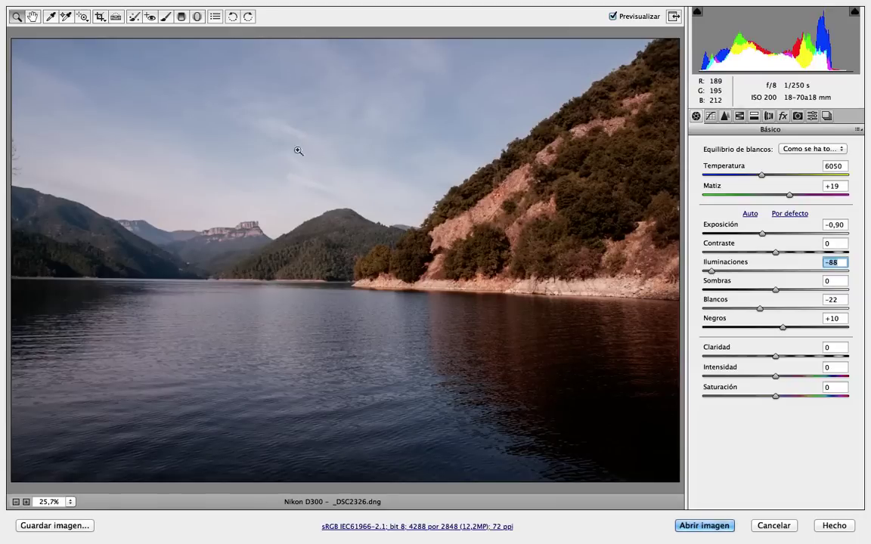
{"action": "left_click_drag", "start_coordinate": [709, 272], "coordinate": [776, 277]}
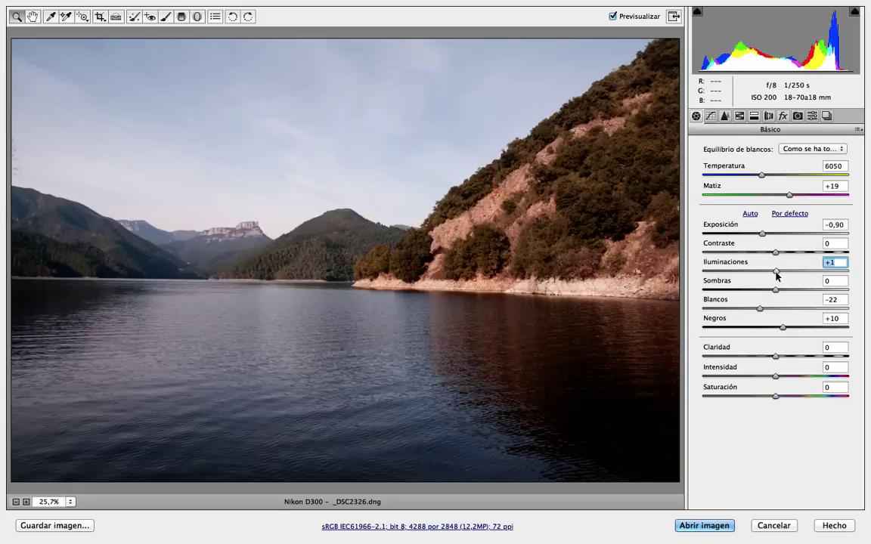
{"action": "left_click_drag", "start_coordinate": [776, 277], "coordinate": [708, 272]}
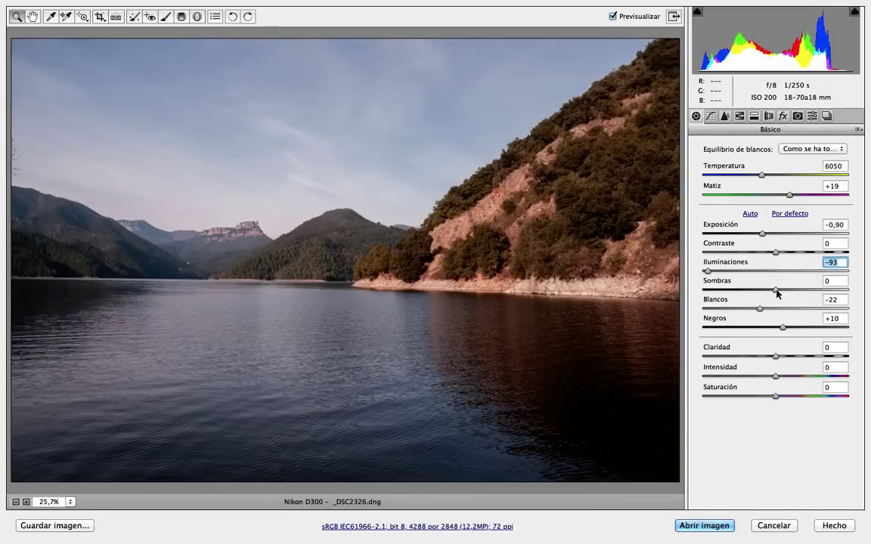
{"action": "mouse_move", "coordinate": [776, 293]}
{"action": "left_mouse_down"}
{"action": "mouse_move", "coordinate": [796, 292]}
{"action": "mouse_move", "coordinate": [774, 293]}
{"action": "left_mouse_up"}
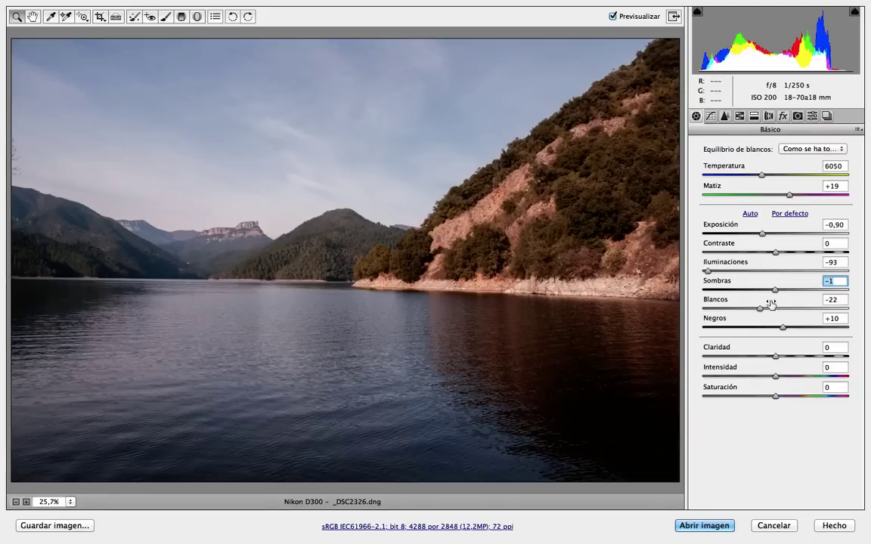
- Lift Sombras to +28 and boost Saturación to +73
{"action": "left_click_drag", "start_coordinate": [774, 291], "coordinate": [795, 290]}
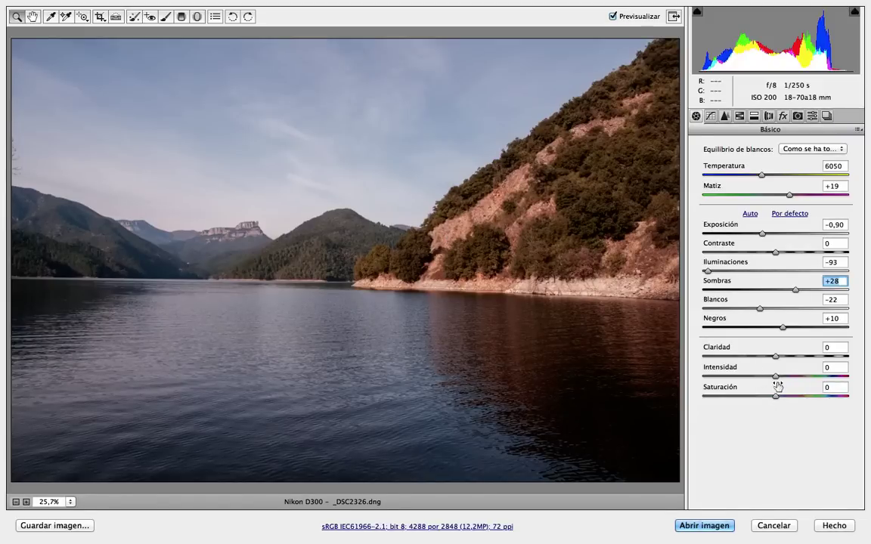
{"action": "left_click_drag", "start_coordinate": [775, 396], "coordinate": [828, 396]}
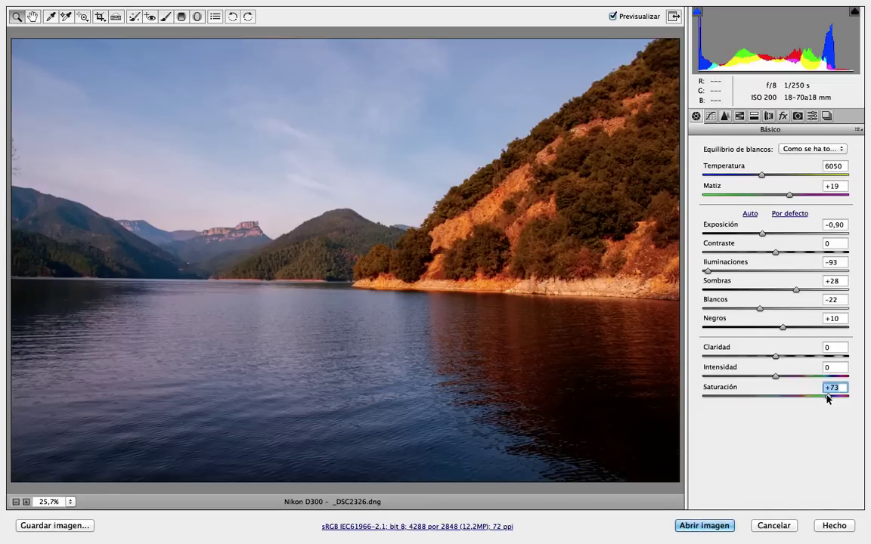
- Return Saturación to 0 and settle Intensidad at +38 for a gentler colour boost
{"action": "mouse_move", "coordinate": [826, 394]}
{"action": "left_mouse_down"}
{"action": "mouse_move", "coordinate": [775, 394]}
{"action": "mouse_move", "coordinate": [848, 376]}
{"action": "left_mouse_up"}
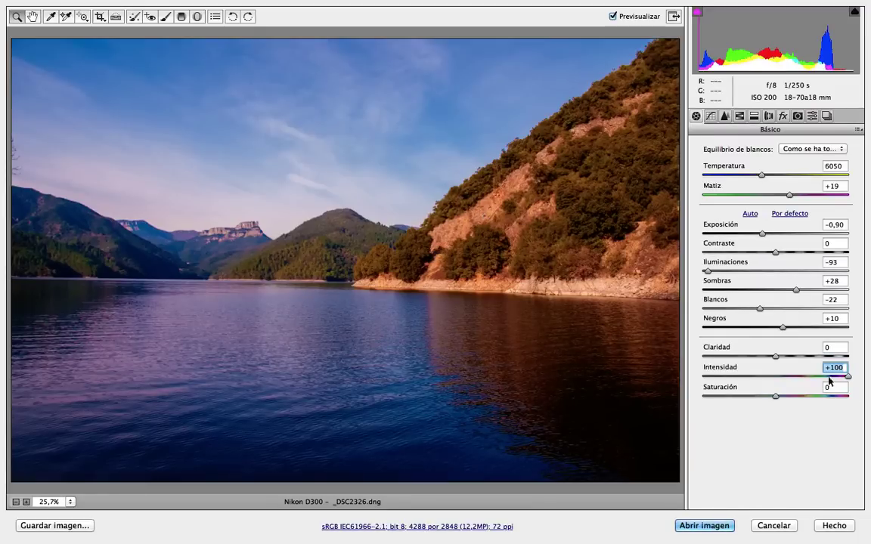
{"action": "mouse_move", "coordinate": [847, 376]}
{"action": "left_mouse_down"}
{"action": "mouse_move", "coordinate": [778, 380]}
{"action": "mouse_move", "coordinate": [833, 380]}
{"action": "left_mouse_up"}
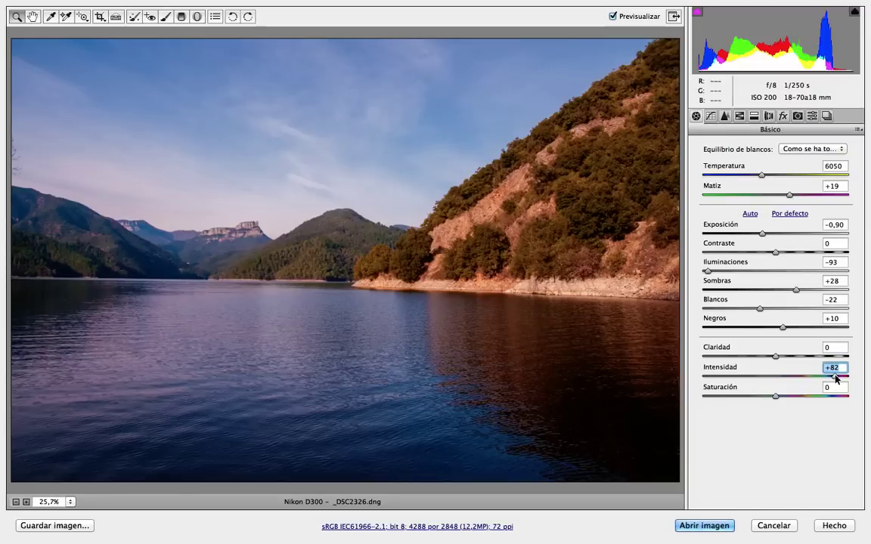
{"action": "mouse_move", "coordinate": [834, 378]}
{"action": "left_mouse_down"}
{"action": "mouse_move", "coordinate": [778, 383]}
{"action": "mouse_move", "coordinate": [807, 381]}
{"action": "left_mouse_up"}
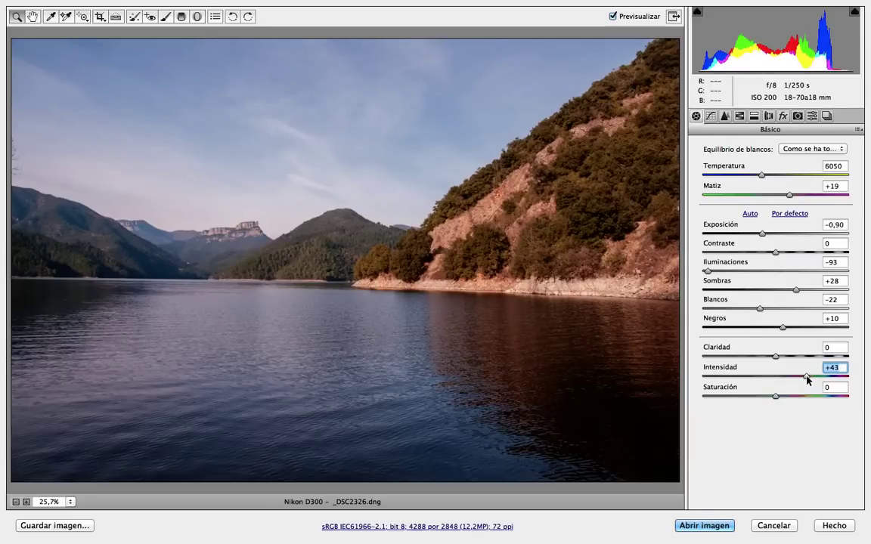
{"action": "left_click_drag", "start_coordinate": [807, 380], "coordinate": [802, 380]}
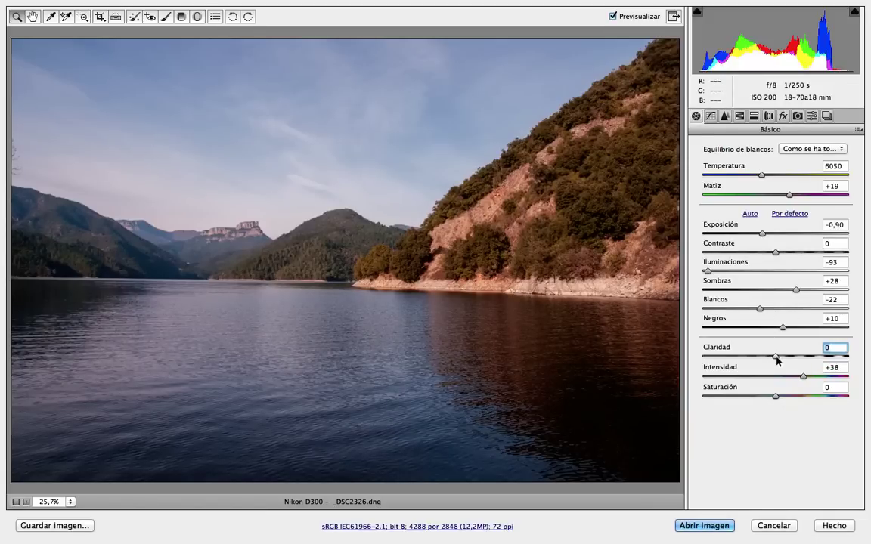
- Push Claridad up, then bring it back down to +48
{"action": "left_click_drag", "start_coordinate": [776, 361], "coordinate": [853, 360]}
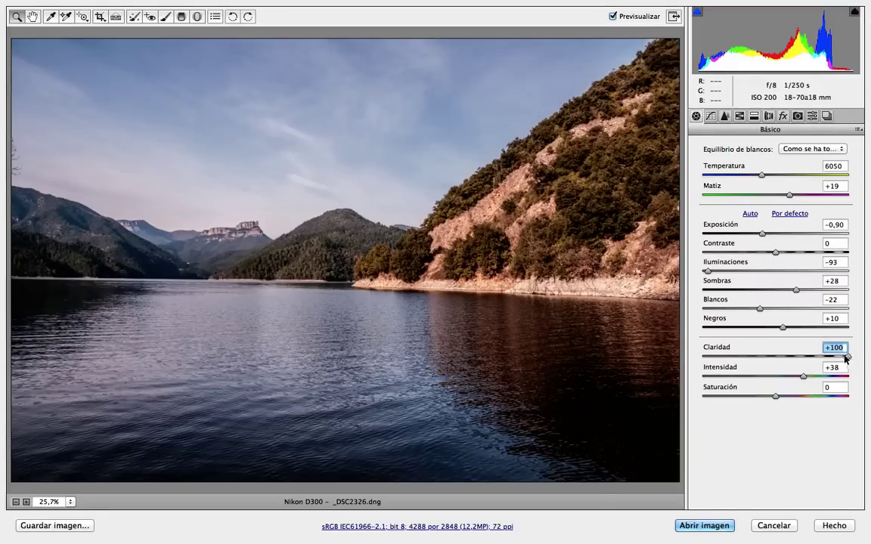
{"action": "mouse_move", "coordinate": [847, 362]}
{"action": "left_mouse_down"}
{"action": "mouse_move", "coordinate": [773, 359]}
{"action": "mouse_move", "coordinate": [810, 358]}
{"action": "left_mouse_up"}
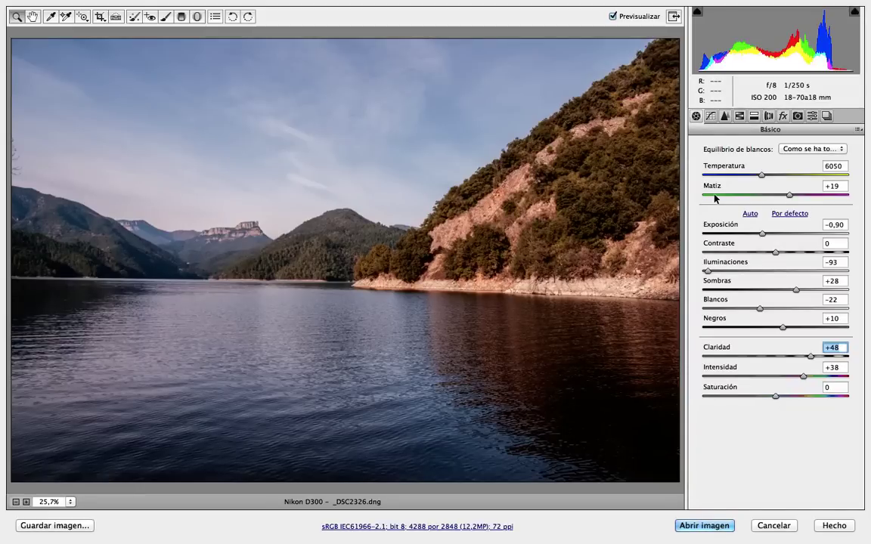
- Warm Temperatura from 6050 to 6250, making white balance custom
{"action": "left_click", "coordinate": [762, 176]}
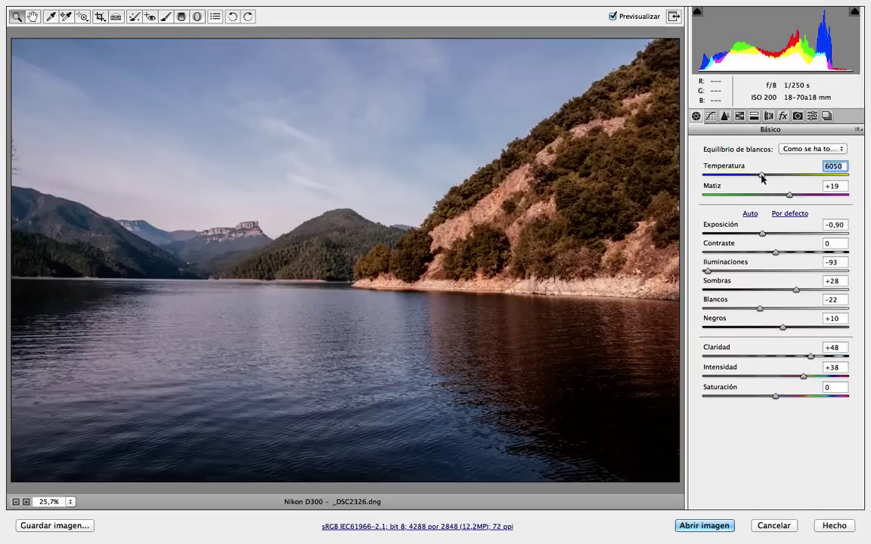
{"action": "left_click_drag", "start_coordinate": [762, 176], "coordinate": [766, 176]}
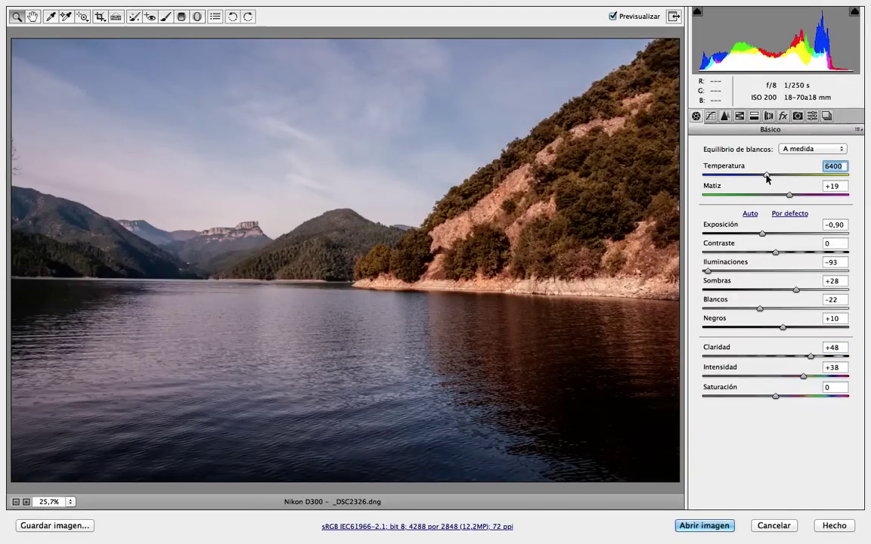
{"action": "left_click_drag", "start_coordinate": [766, 176], "coordinate": [764, 177]}
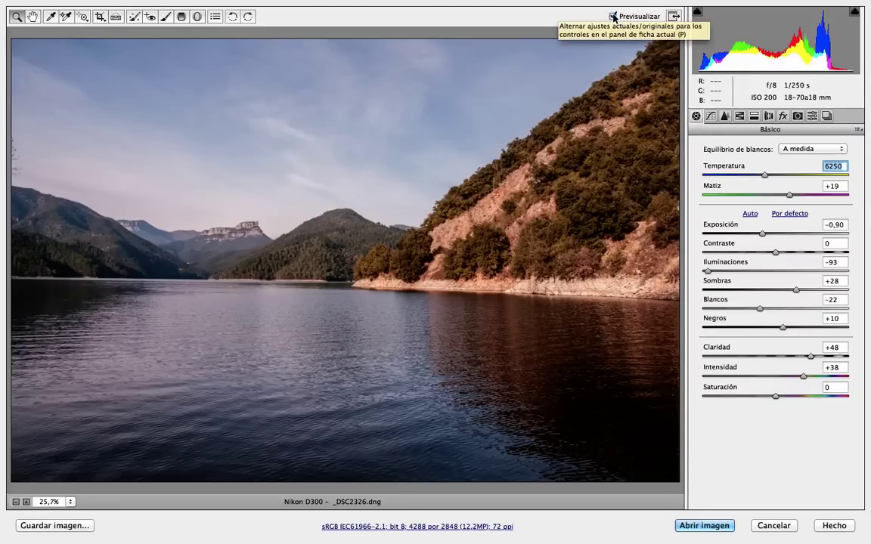
{"action": "left_click", "coordinate": [613, 17]}
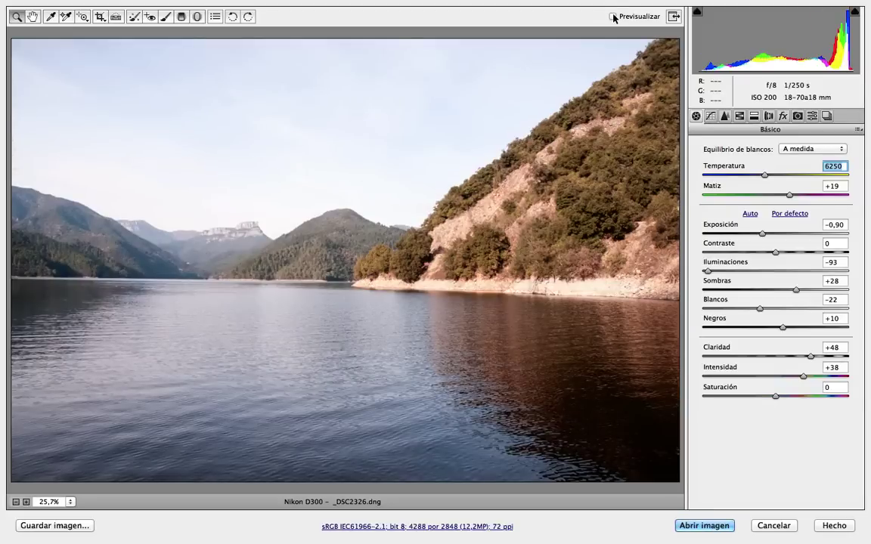
{"action": "left_click", "coordinate": [613, 16]}
{"action": "left_click", "coordinate": [613, 17]}
{"action": "left_click", "coordinate": [613, 17]}
{"action": "left_click", "coordinate": [613, 16]}
{"action": "left_click", "coordinate": [613, 16]}
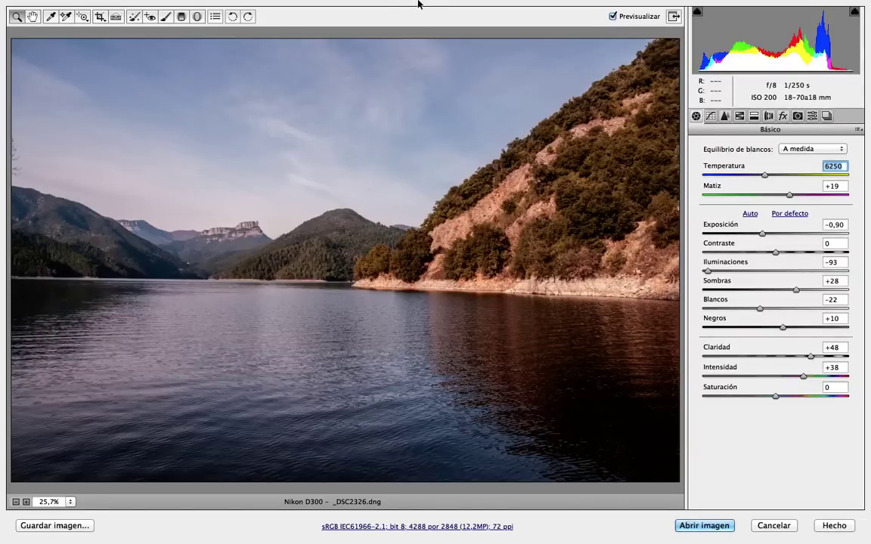
- Level the photo with the Straighten tool along the lake horizon, creating an automatic crop
{"action": "left_click", "coordinate": [117, 17]}
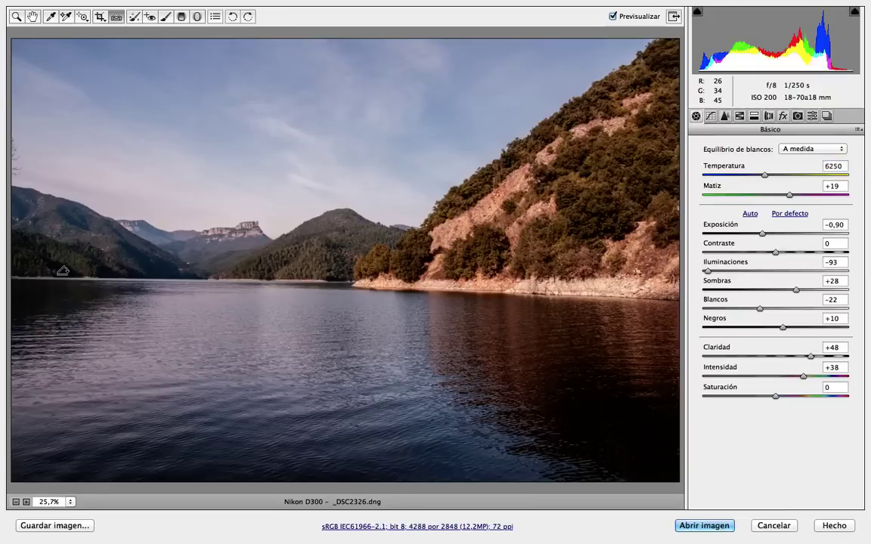
{"action": "left_click_drag", "start_coordinate": [56, 275], "coordinate": [351, 280]}
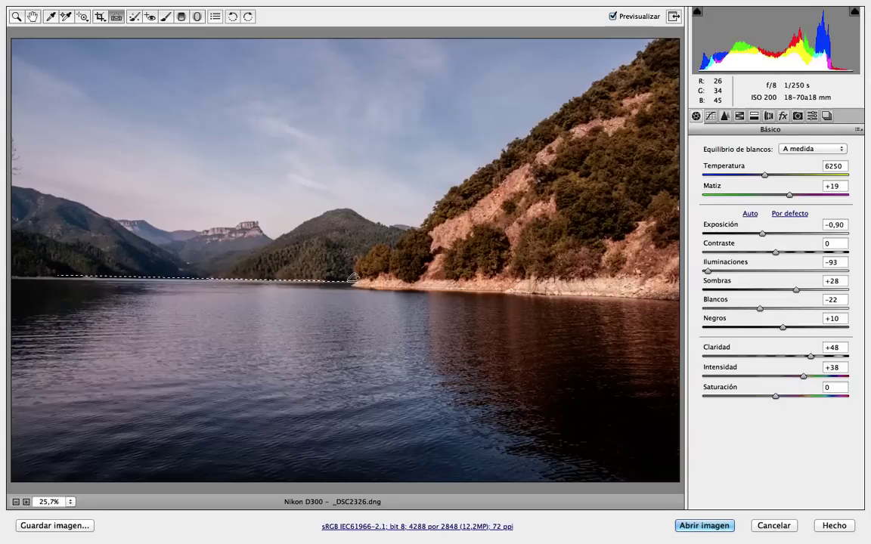
{"action": "key", "text": "Escape"}
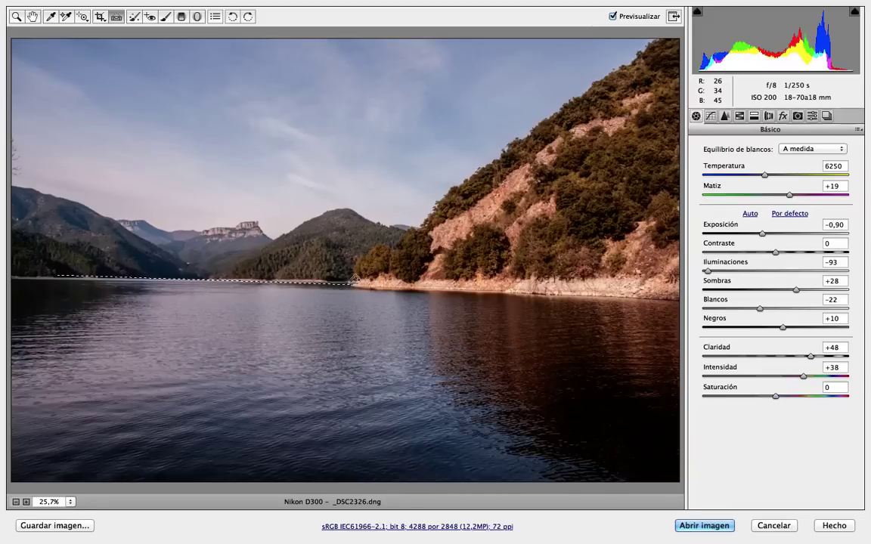
{"action": "left_click_drag", "start_coordinate": [59, 275], "coordinate": [352, 276]}
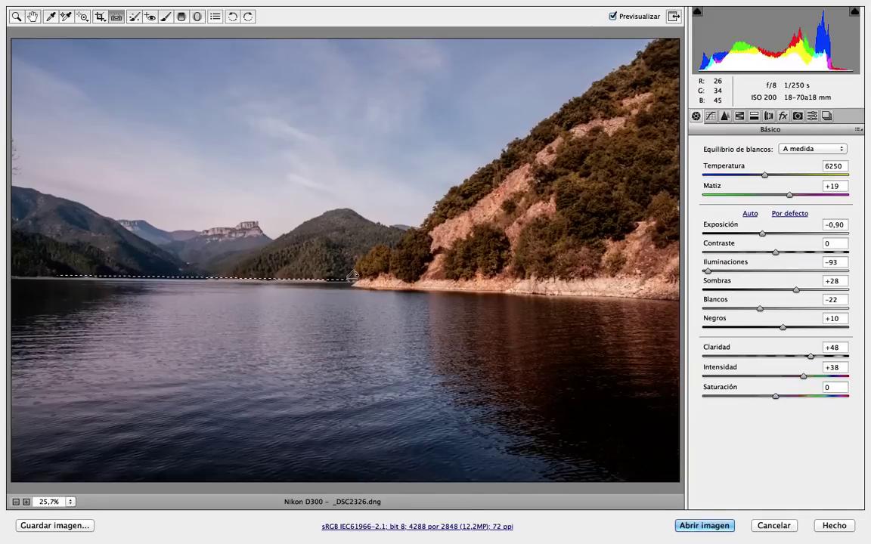
{"action": "key", "text": "Escape"}
{"action": "left_click_drag", "start_coordinate": [352, 276], "coordinate": [352, 277]}
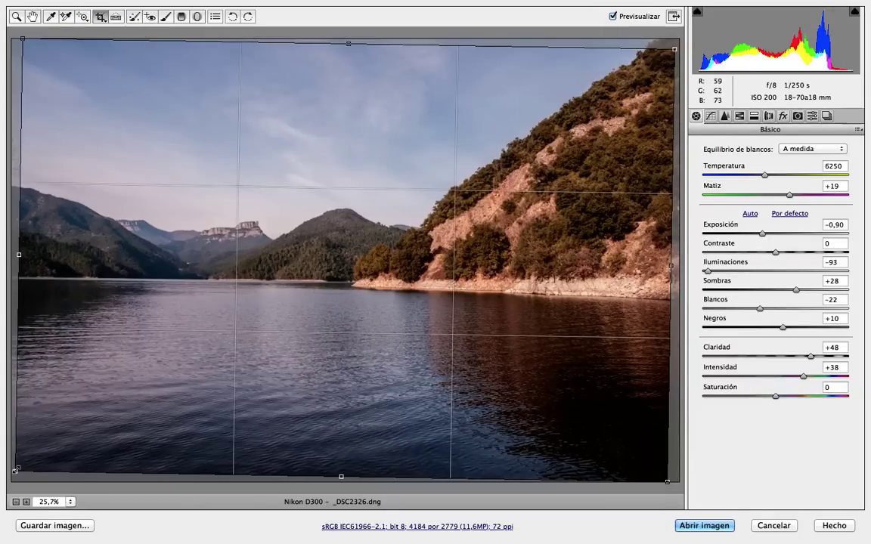
- Shrink the crop from its lower-left corner and shift it slightly
{"action": "key", "text": "shift"}
{"action": "mouse_move", "coordinate": [15, 470]}
{"action": "left_mouse_down"}
{"action": "mouse_move", "coordinate": [115, 399]}
{"action": "mouse_move", "coordinate": [30, 461]}
{"action": "left_mouse_up"}
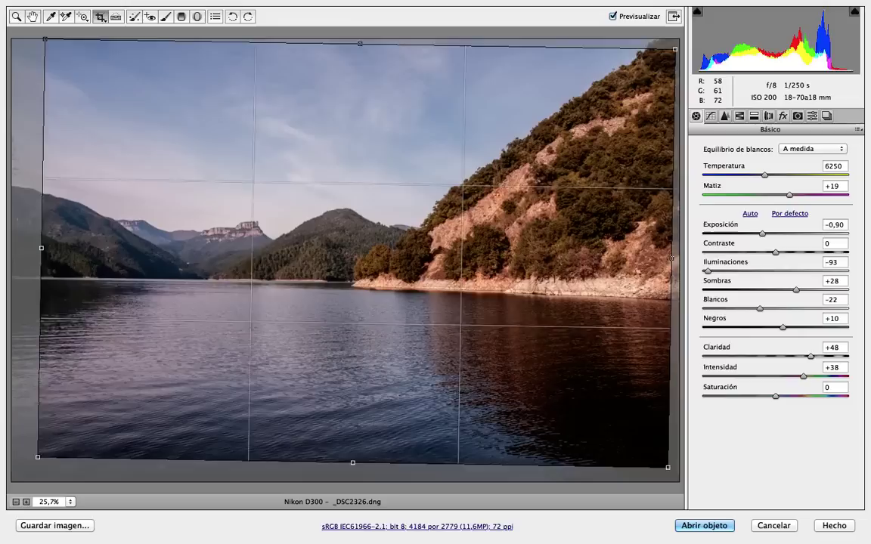
{"action": "mouse_move", "coordinate": [384, 310]}
{"action": "left_mouse_down"}
{"action": "mouse_move", "coordinate": [345, 343]}
{"action": "mouse_move", "coordinate": [396, 318]}
{"action": "mouse_move", "coordinate": [382, 281]}
{"action": "left_mouse_up"}
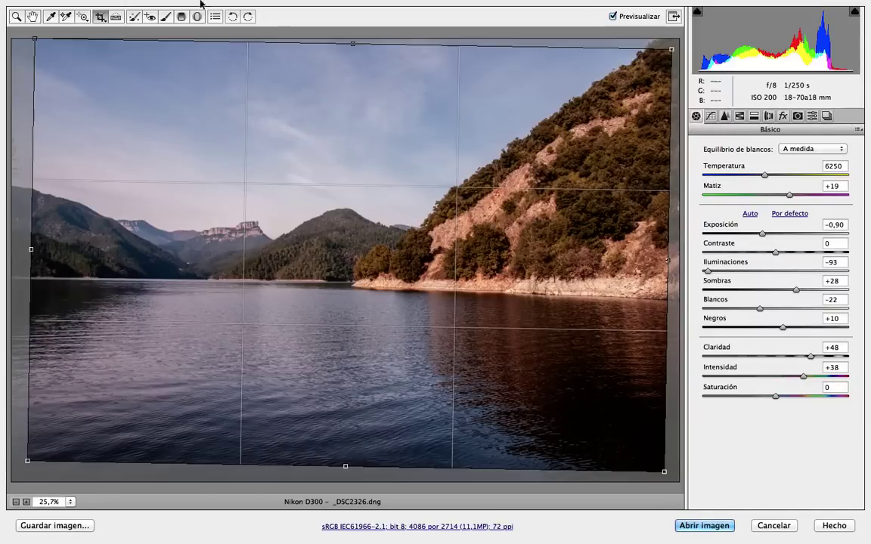
- Hide and then re-show the crop's thirds-grid overlay
{"action": "left_click", "coordinate": [104, 17]}
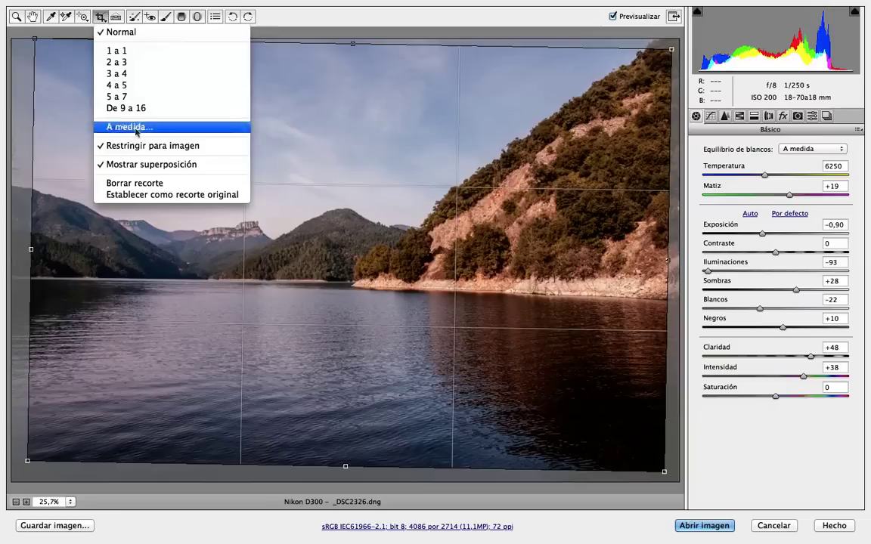
{"action": "left_click", "coordinate": [209, 166]}
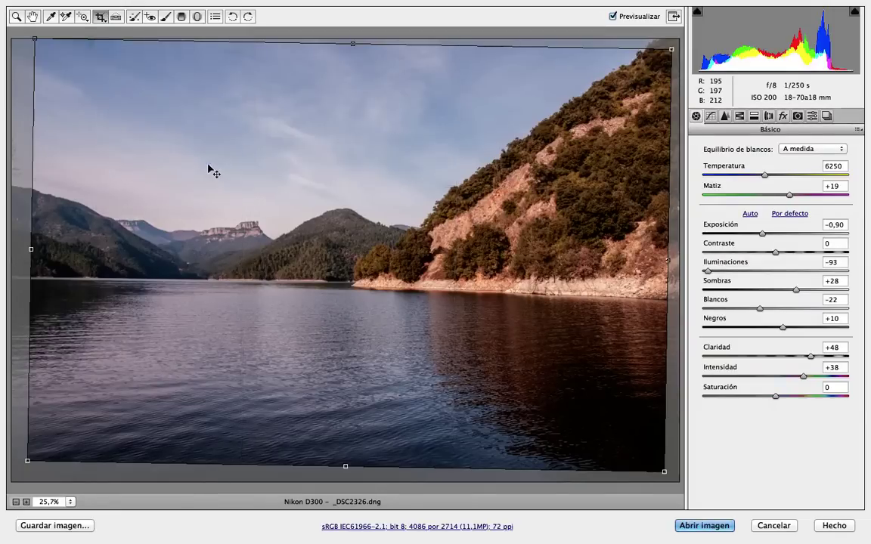
{"action": "left_click", "coordinate": [104, 16]}
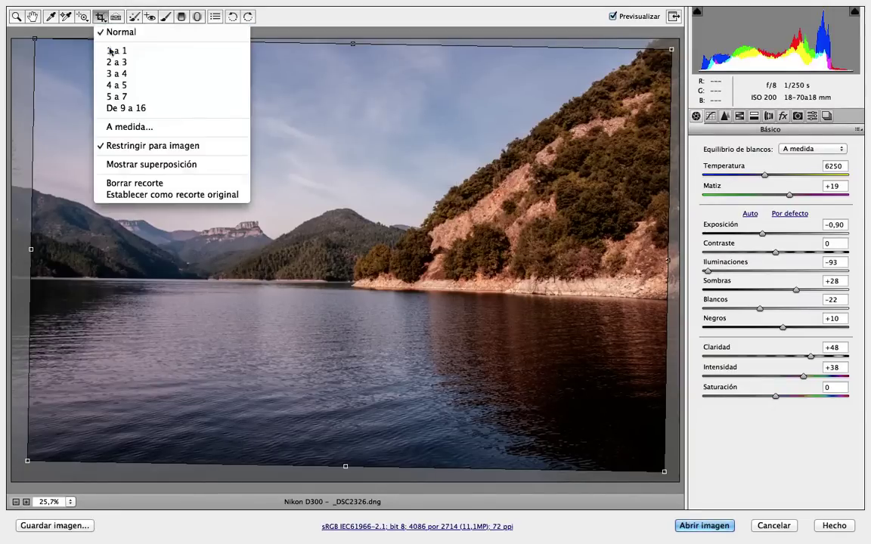
{"action": "left_click", "coordinate": [138, 165]}
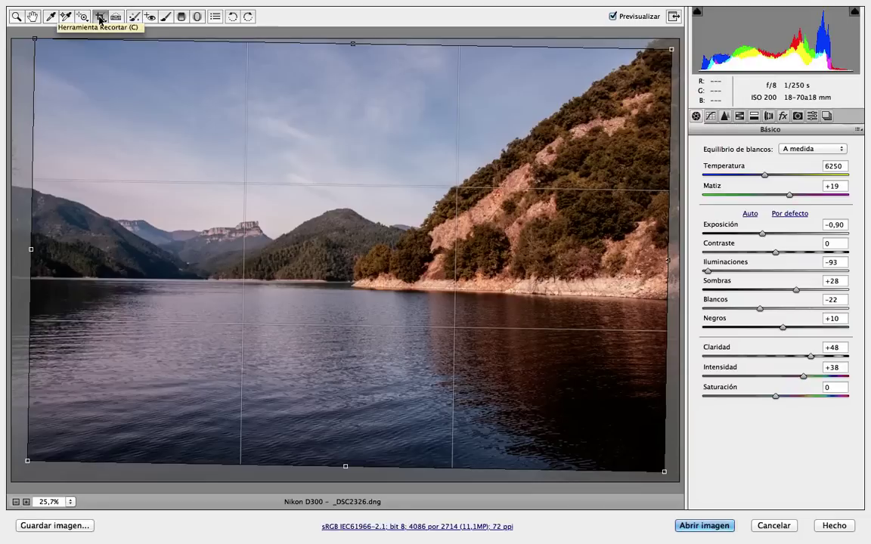
- Clear the crop and straightening to show the full 4288×2848 photo, then show the Tone Curve panel
{"action": "left_click", "coordinate": [100, 17]}
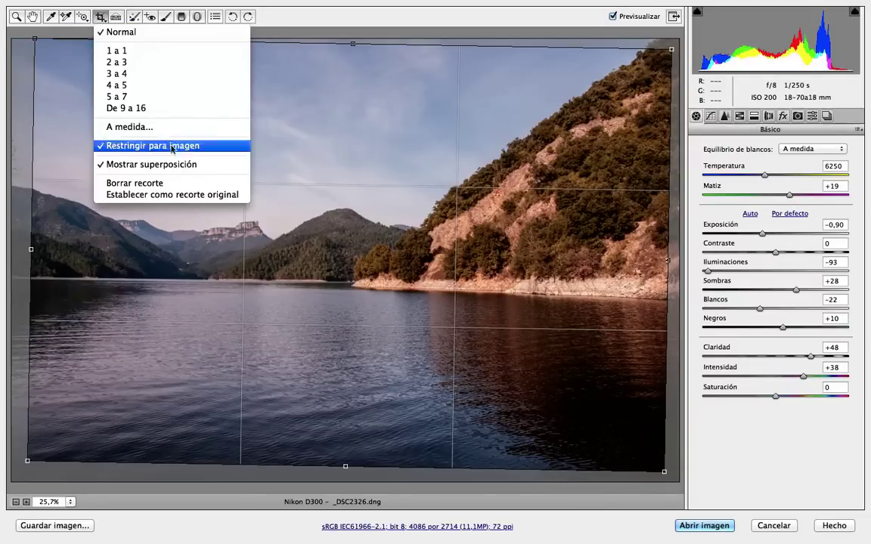
{"action": "left_click", "coordinate": [172, 194]}
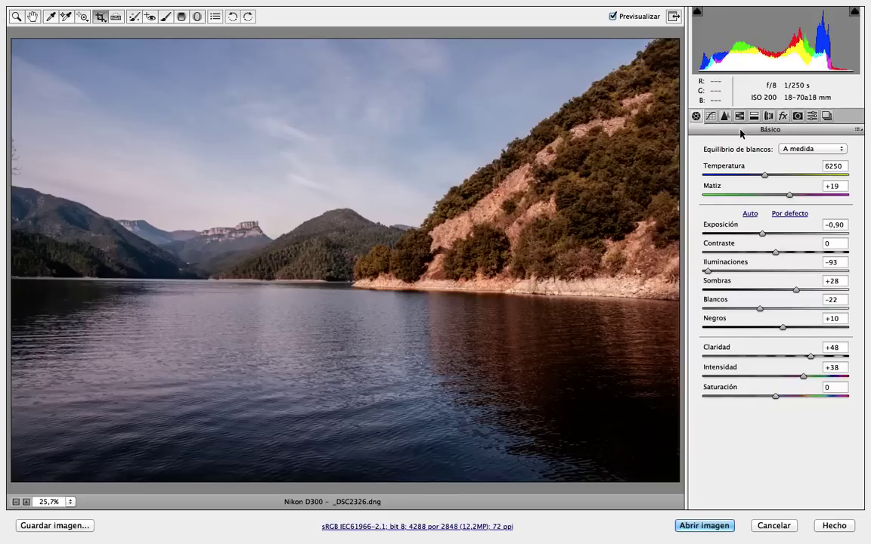
{"action": "left_click", "coordinate": [711, 117]}
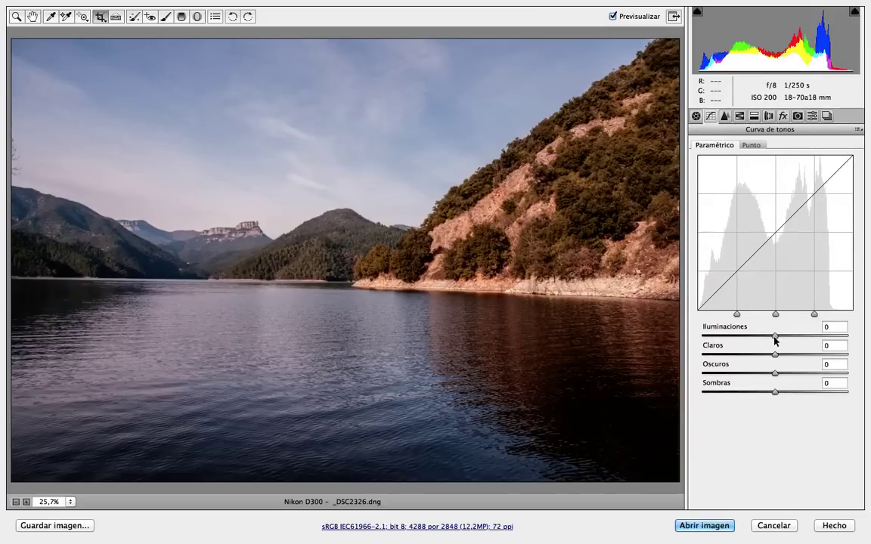
- Raise the parametric curve's Iluminaciones to +35, comparing against the original with Preview
{"action": "left_click", "coordinate": [776, 336]}
{"action": "left_click_drag", "start_coordinate": [781, 338], "coordinate": [801, 338]}
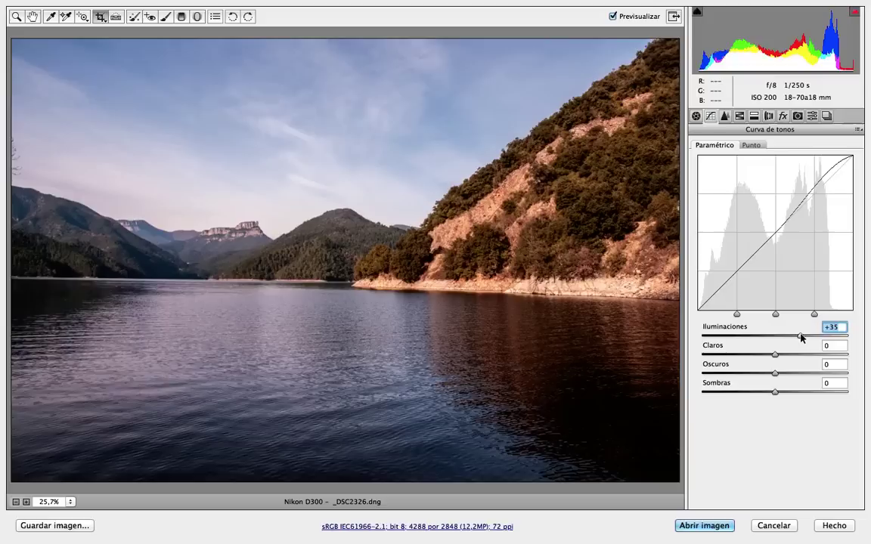
{"action": "left_click", "coordinate": [614, 17]}
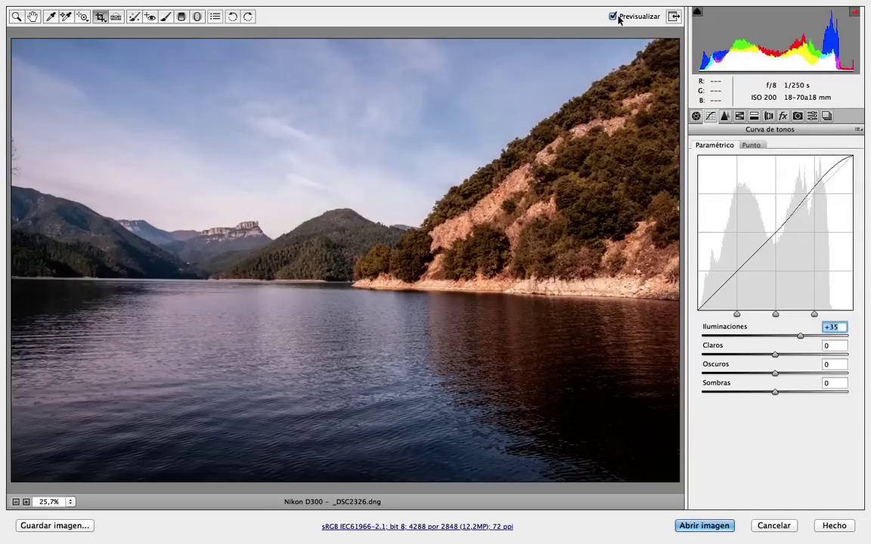
{"action": "left_click", "coordinate": [618, 17]}
{"action": "left_click", "coordinate": [615, 17]}
- Set the curve's Claros to +8, Oscuros to -4 and Sombras to +13
{"action": "left_click_drag", "start_coordinate": [778, 358], "coordinate": [782, 359]}
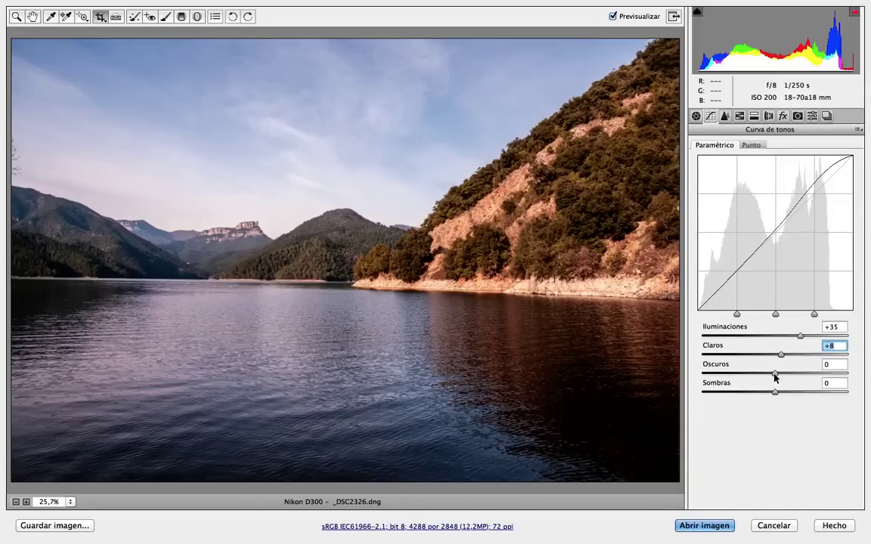
{"action": "left_click", "coordinate": [775, 374]}
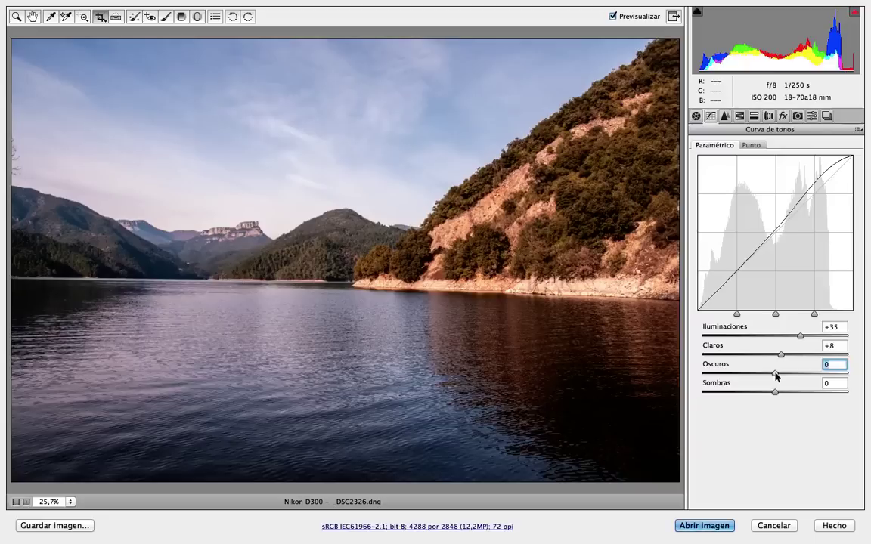
{"action": "left_click_drag", "start_coordinate": [774, 376], "coordinate": [767, 377]}
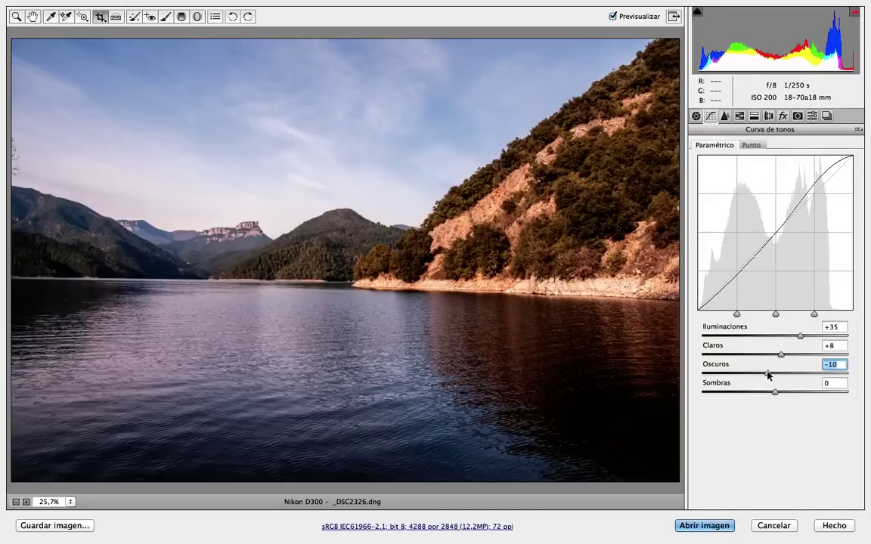
{"action": "left_click_drag", "start_coordinate": [767, 375], "coordinate": [772, 374]}
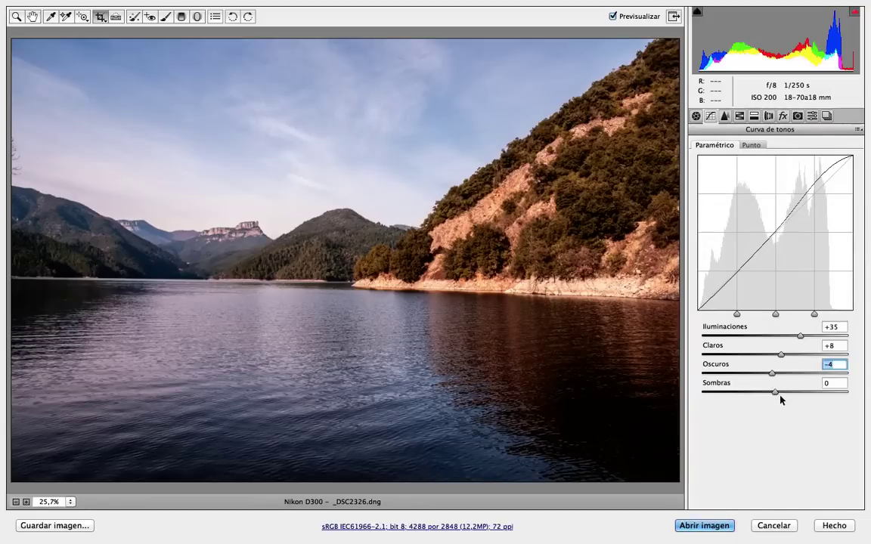
{"action": "left_click_drag", "start_coordinate": [774, 392], "coordinate": [784, 395]}
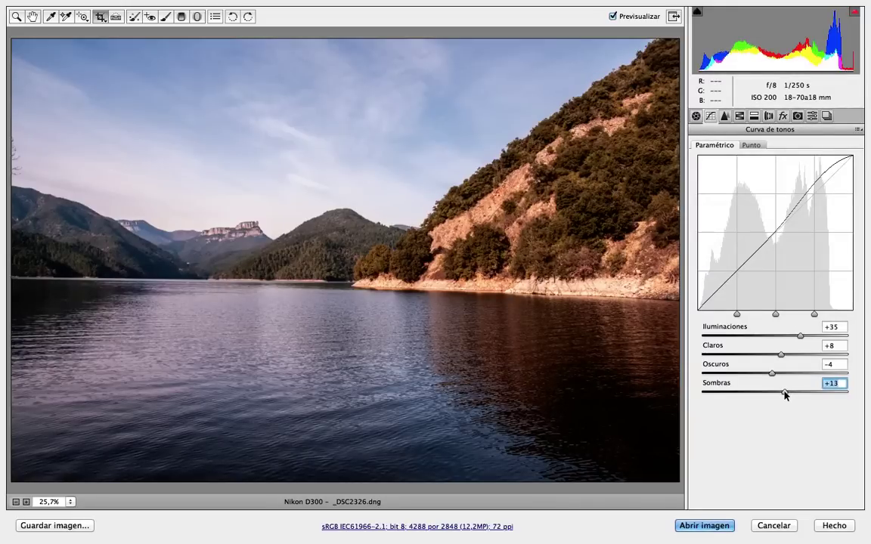
- Compare the tone-curve-edited lake photo against the original, then bring up the Detail panel
{"action": "left_click", "coordinate": [613, 16]}
{"action": "left_click", "coordinate": [613, 16]}
{"action": "left_click", "coordinate": [612, 16]}
{"action": "left_click", "coordinate": [613, 16]}
{"action": "left_click", "coordinate": [612, 16]}
{"action": "left_click", "coordinate": [613, 15]}
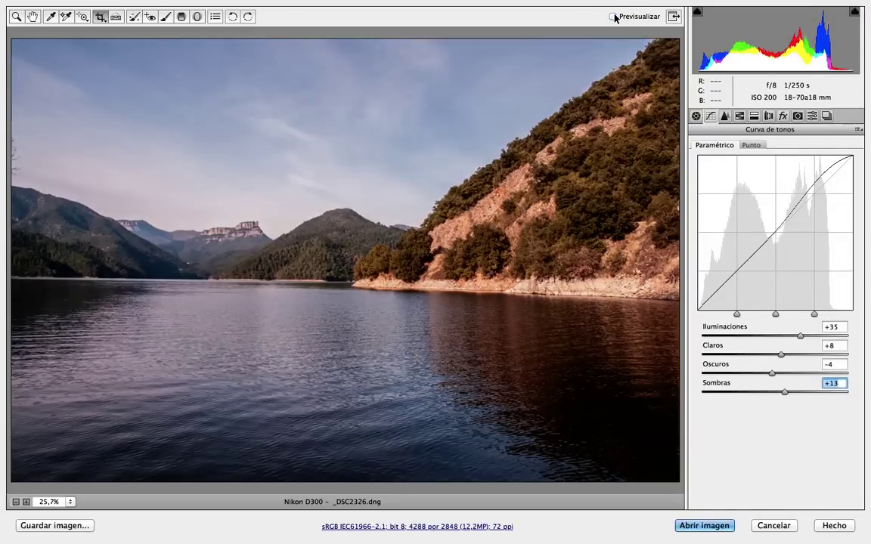
{"action": "left_click", "coordinate": [613, 16]}
{"action": "left_click", "coordinate": [613, 15]}
{"action": "left_click", "coordinate": [613, 16]}
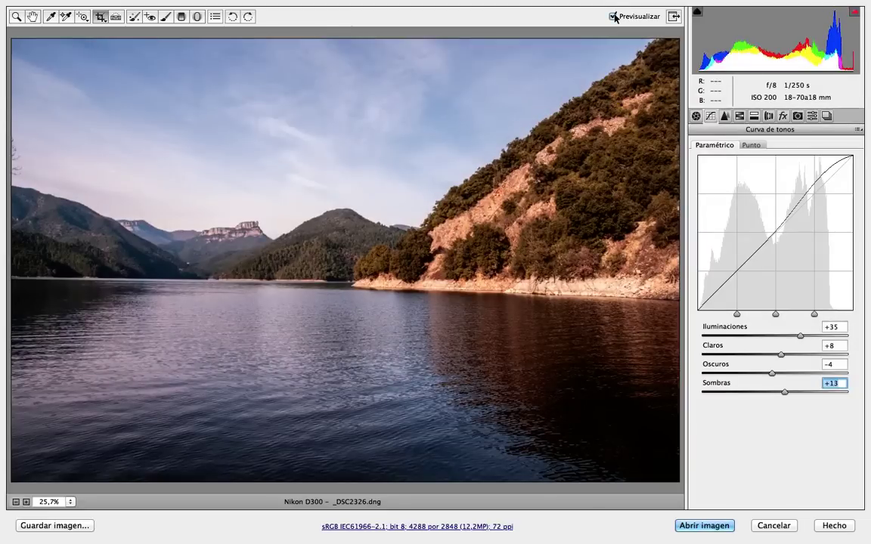
{"action": "left_click", "coordinate": [613, 16]}
{"action": "left_click", "coordinate": [612, 16]}
{"action": "left_click", "coordinate": [724, 117]}
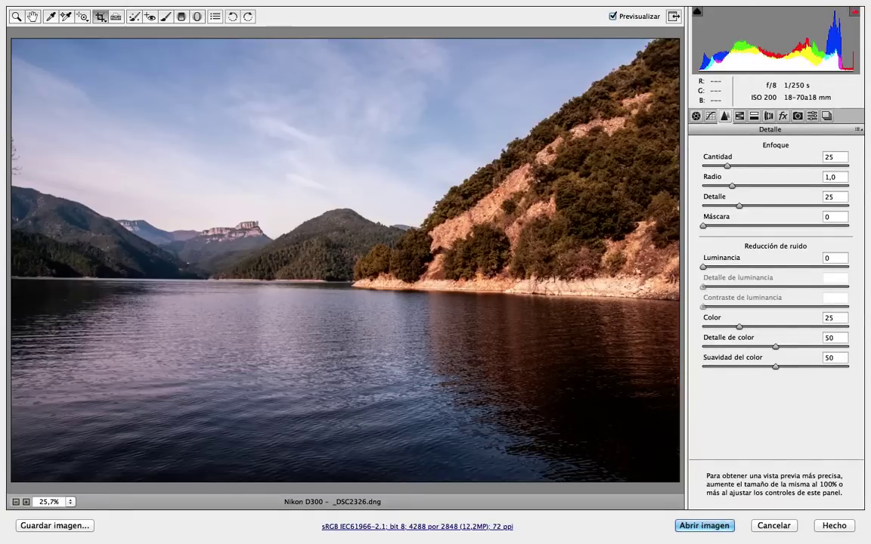
- At 100% on the wooded shoreline, test sharpening Amount at 0 and set it to 26
{"action": "left_click", "coordinate": [32, 16]}
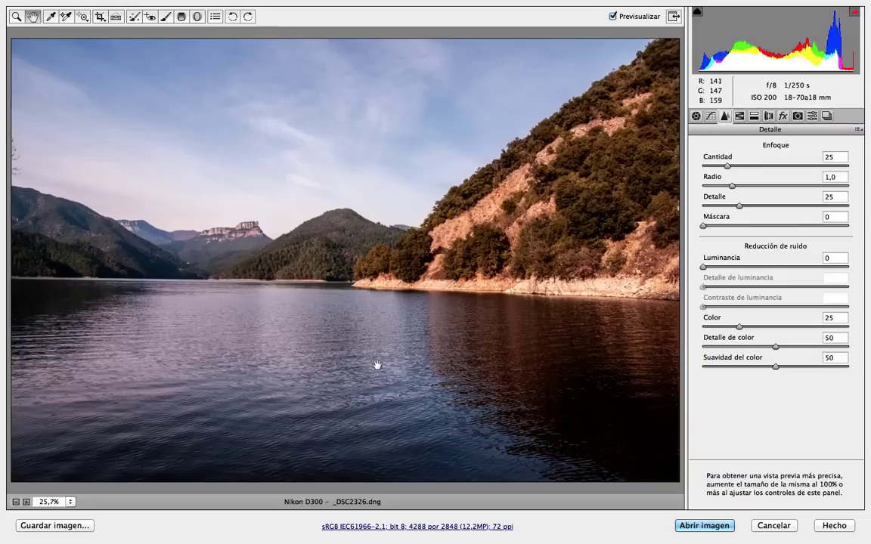
{"action": "left_click", "coordinate": [71, 502]}
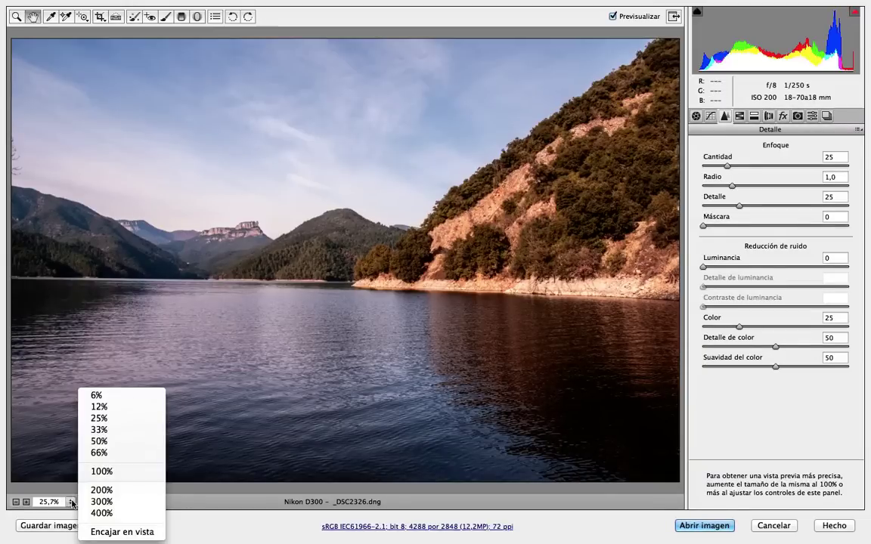
{"action": "left_click", "coordinate": [102, 471]}
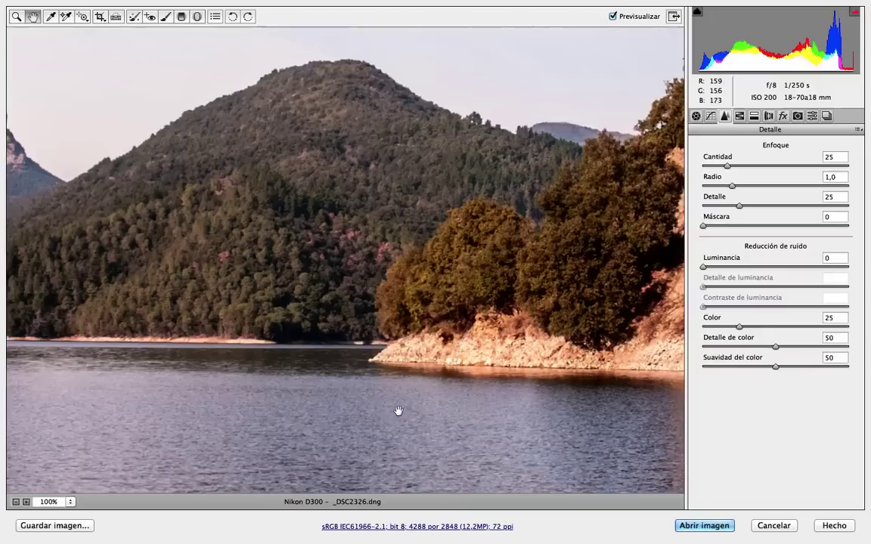
{"action": "mouse_move", "coordinate": [520, 263]}
{"action": "left_mouse_down"}
{"action": "mouse_move", "coordinate": [374, 237]}
{"action": "mouse_move", "coordinate": [352, 243]}
{"action": "left_mouse_up"}
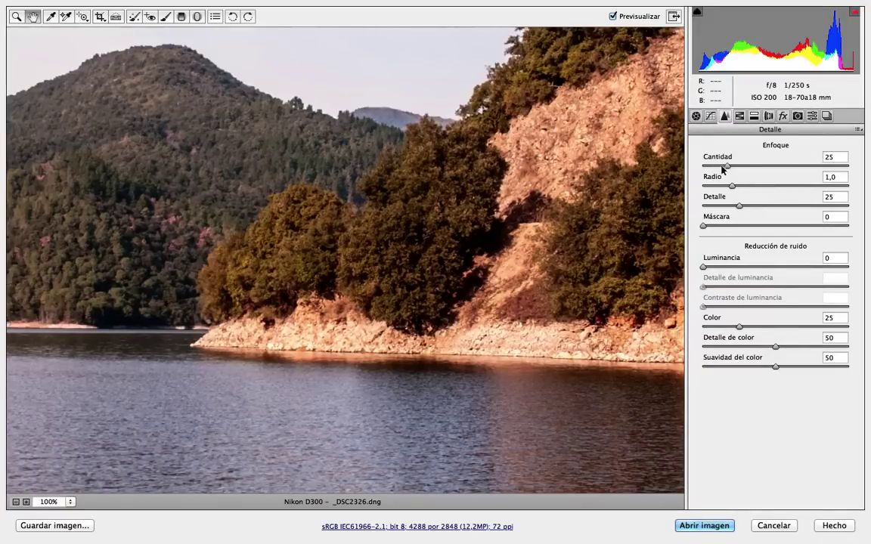
{"action": "left_click_drag", "start_coordinate": [730, 168], "coordinate": [699, 171]}
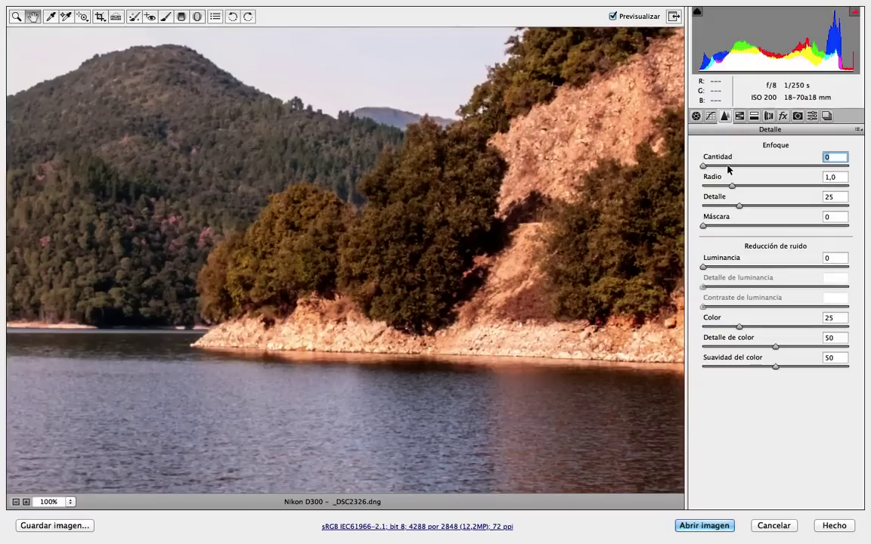
{"action": "left_click", "coordinate": [727, 167]}
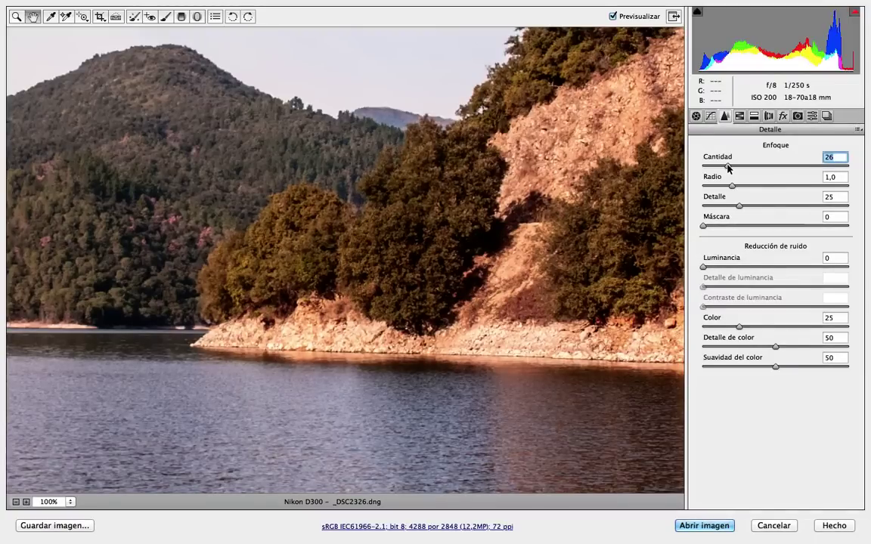
- With the Alt grayscale preview, test sharpening Amount up to 150 and settle on 59
{"action": "key", "text": "alt"}
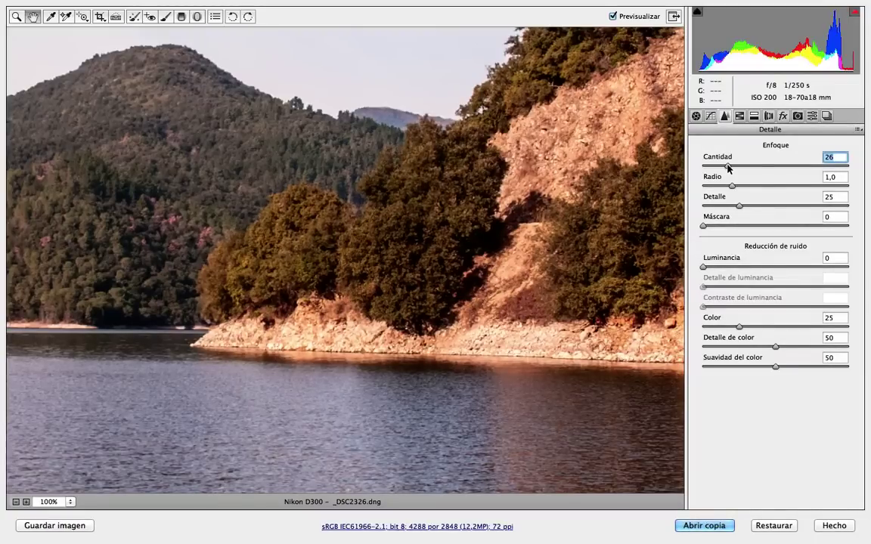
{"action": "left_click", "coordinate": [728, 168], "text": "alt"}
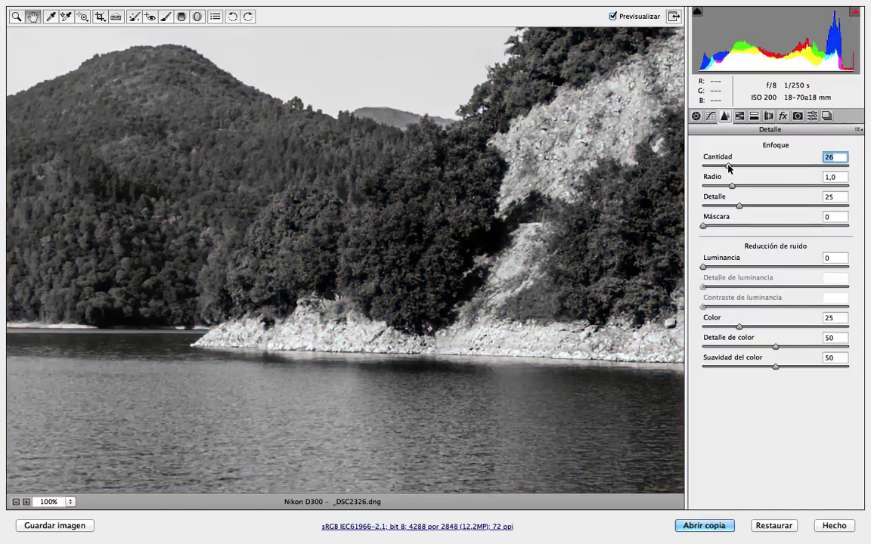
{"action": "left_click_drag", "start_coordinate": [728, 168], "coordinate": [827, 174]}
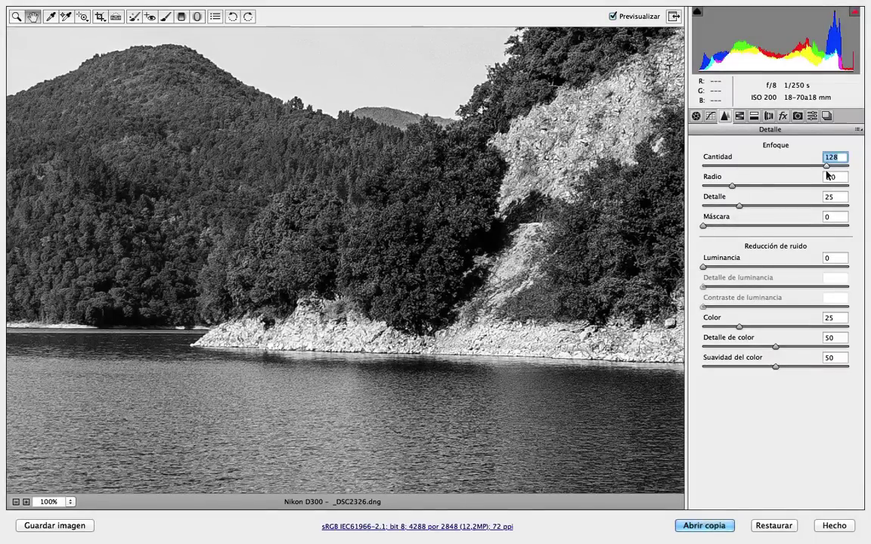
{"action": "left_click_drag", "start_coordinate": [825, 171], "coordinate": [860, 174]}
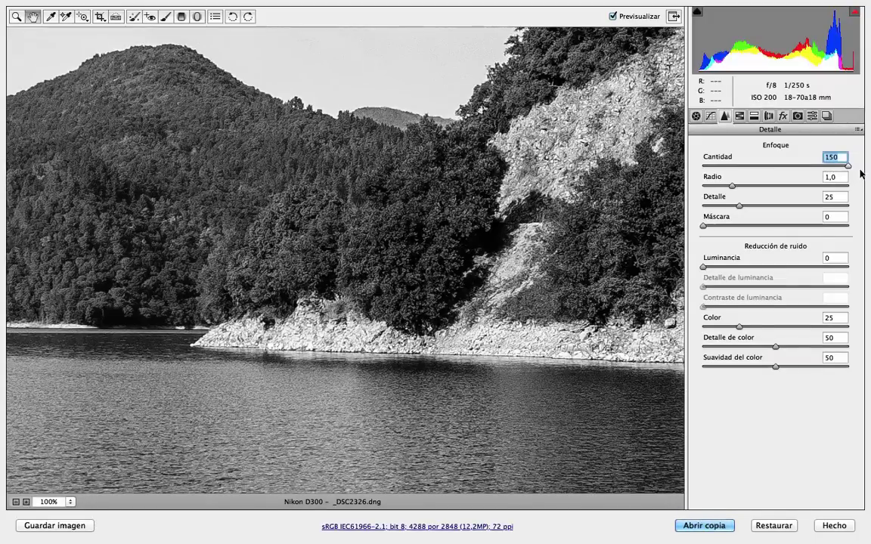
{"action": "key", "text": "alt"}
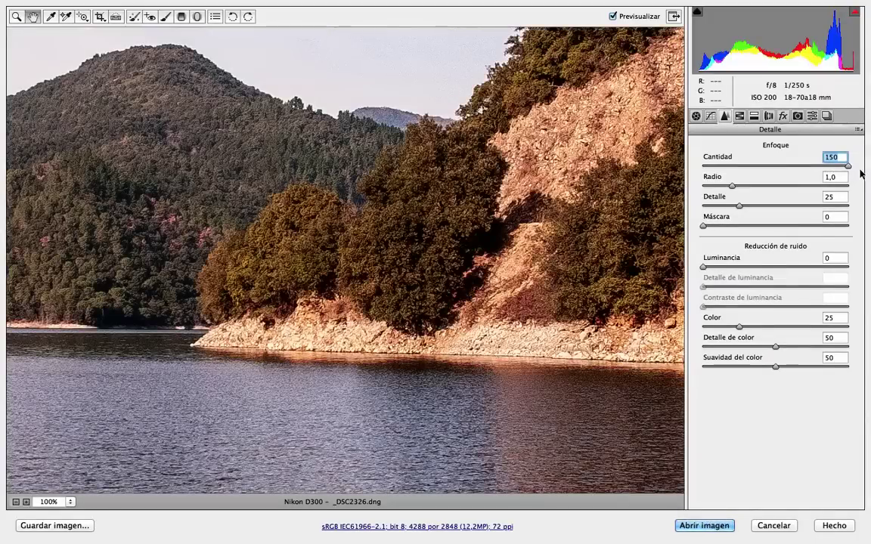
{"action": "key", "text": "alt"}
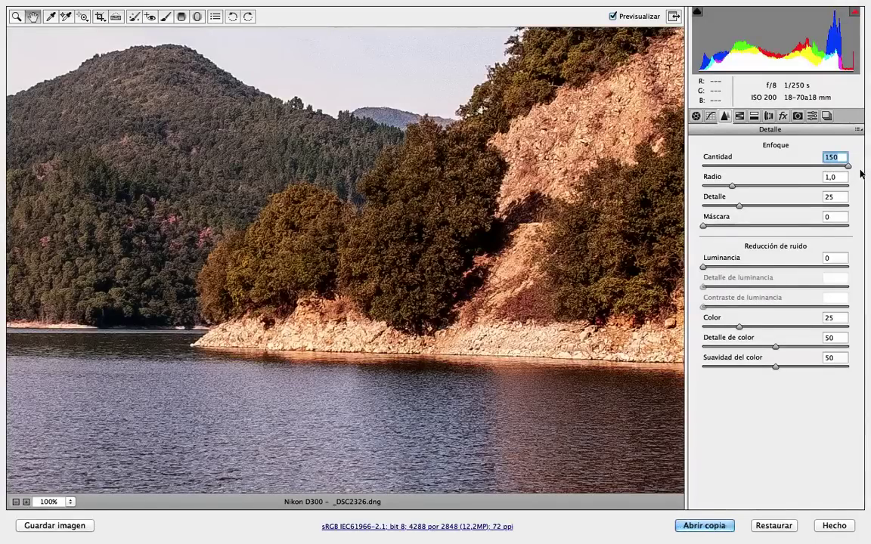
{"action": "left_click_drag", "start_coordinate": [848, 169], "coordinate": [763, 168]}
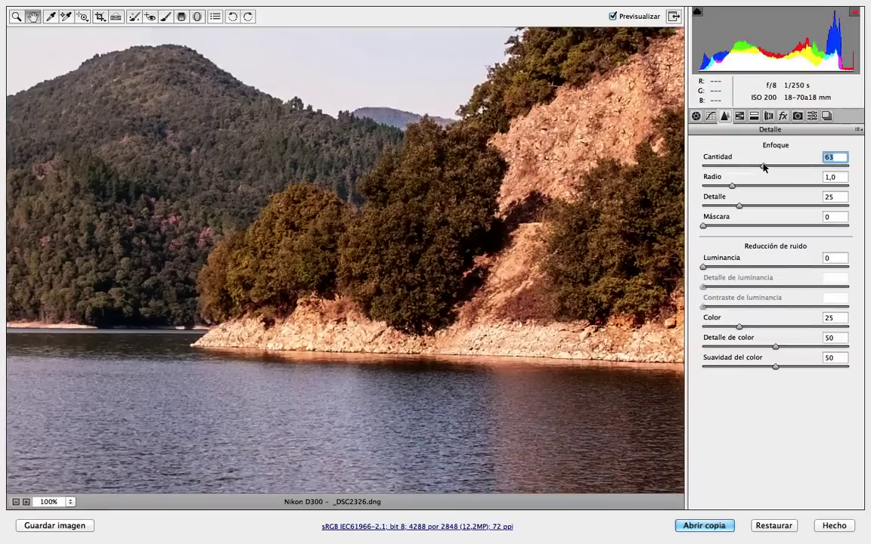
{"action": "left_click_drag", "start_coordinate": [763, 168], "coordinate": [760, 168]}
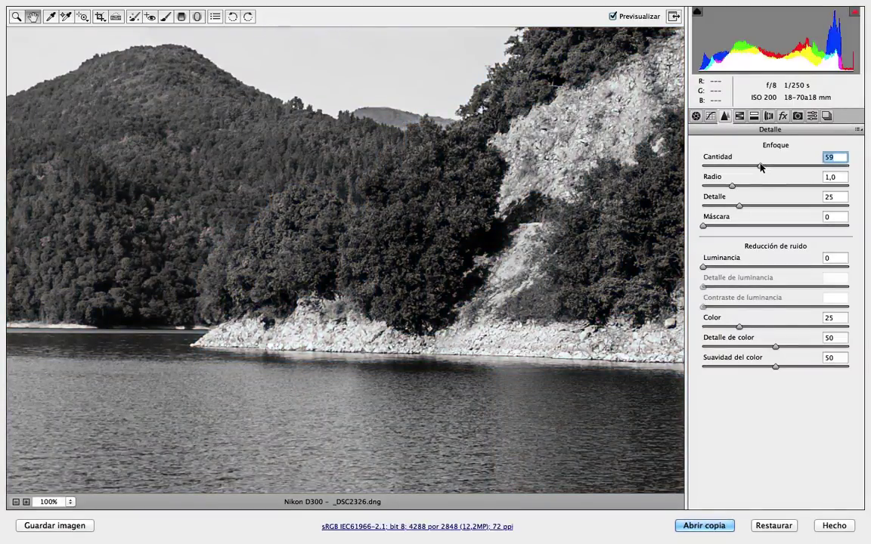
{"action": "left_click", "coordinate": [733, 189], "text": "alt"}
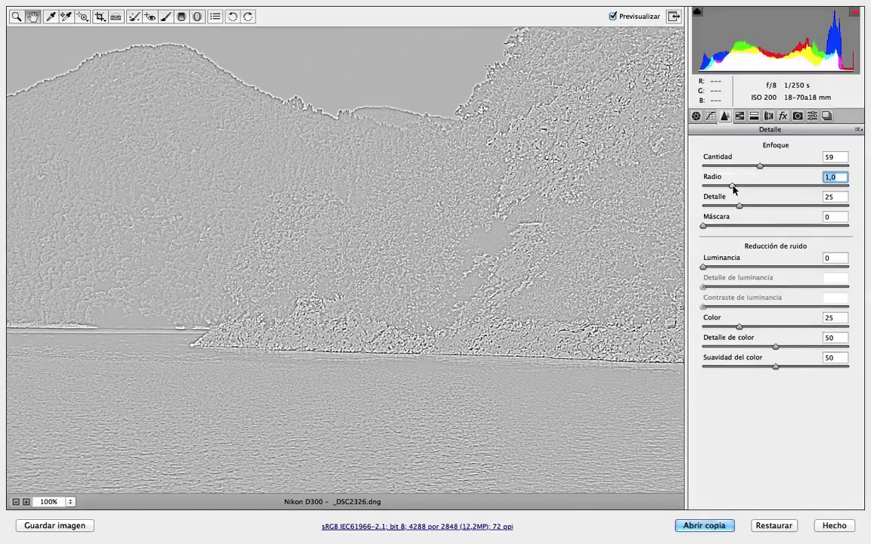
{"action": "left_click_drag", "start_coordinate": [733, 189], "coordinate": [733, 189]}
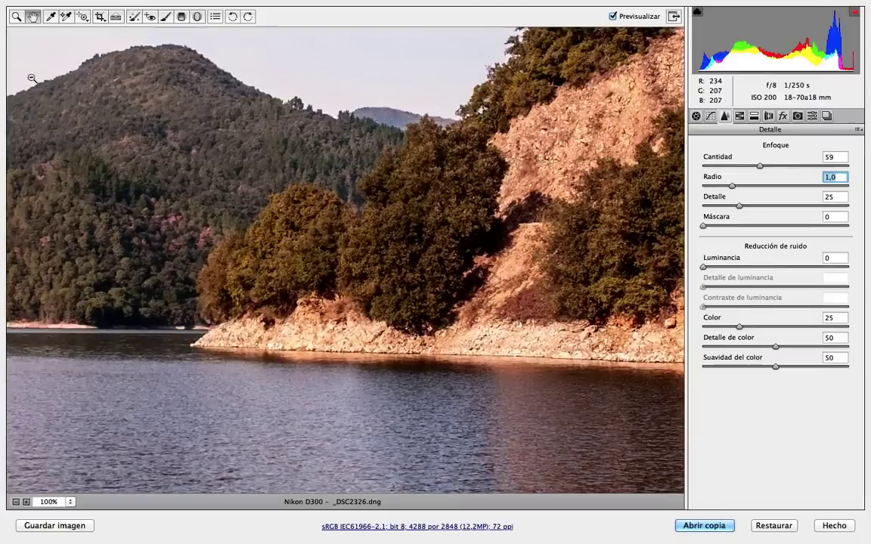
{"action": "left_click", "coordinate": [731, 189], "text": "alt"}
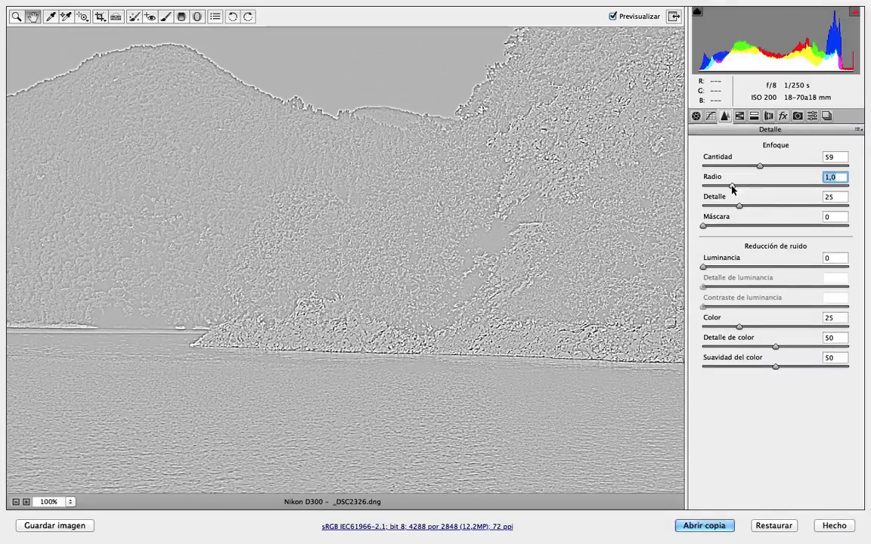
{"action": "mouse_move", "coordinate": [731, 189]}
{"action": "left_mouse_down"}
{"action": "mouse_move", "coordinate": [859, 195]}
{"action": "mouse_move", "coordinate": [695, 191]}
{"action": "mouse_move", "coordinate": [722, 191]}
{"action": "left_mouse_up"}
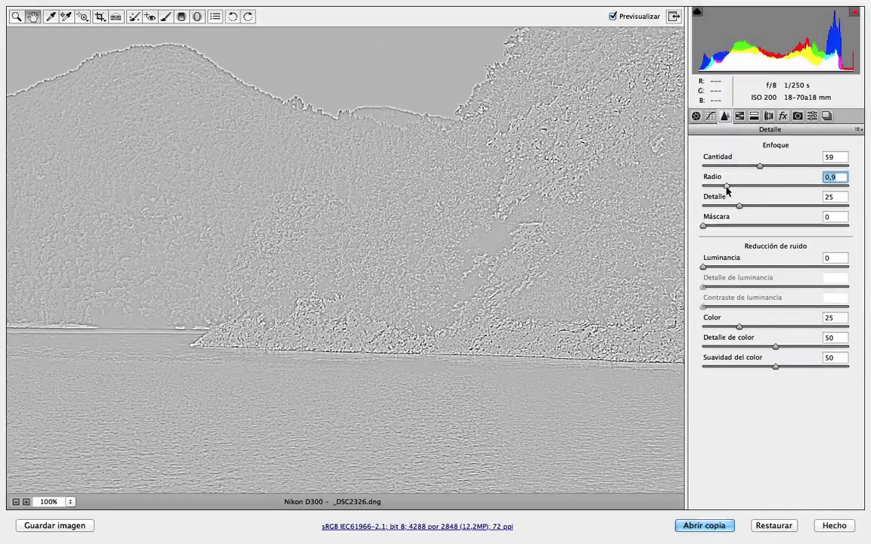
{"action": "left_click_drag", "start_coordinate": [728, 190], "coordinate": [730, 190]}
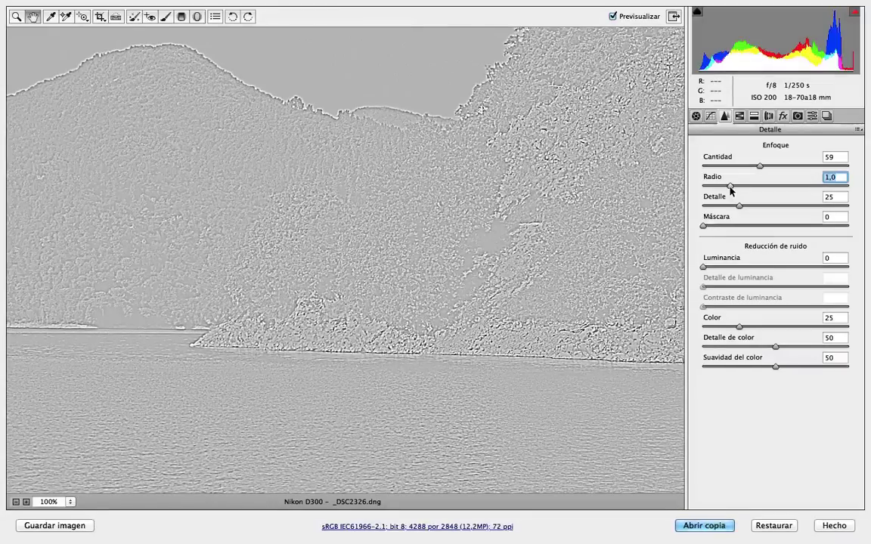
{"action": "left_click_drag", "start_coordinate": [730, 191], "coordinate": [730, 190]}
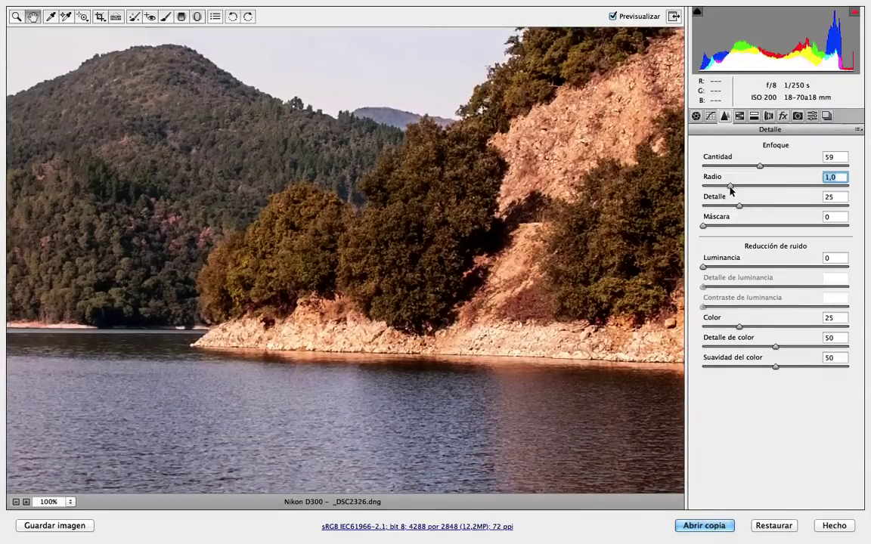
{"action": "key", "text": "alt"}
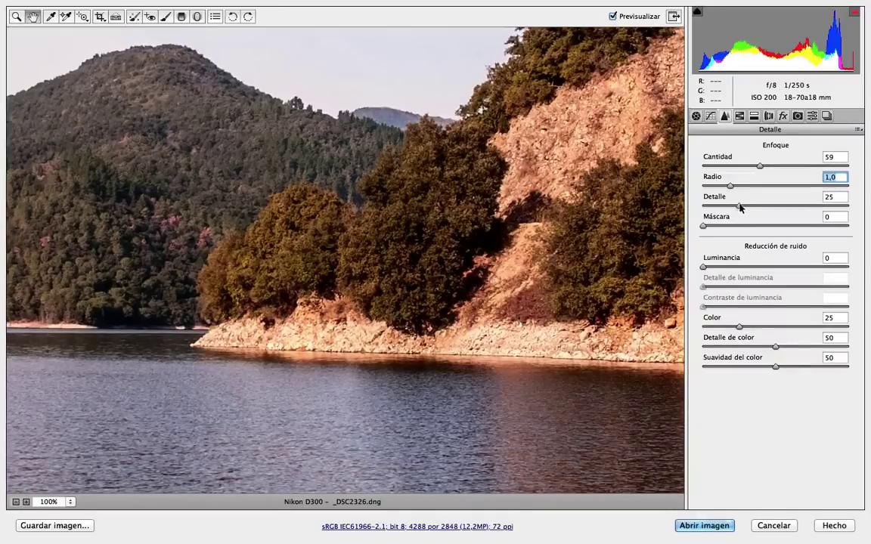
{"action": "key", "text": "alt"}
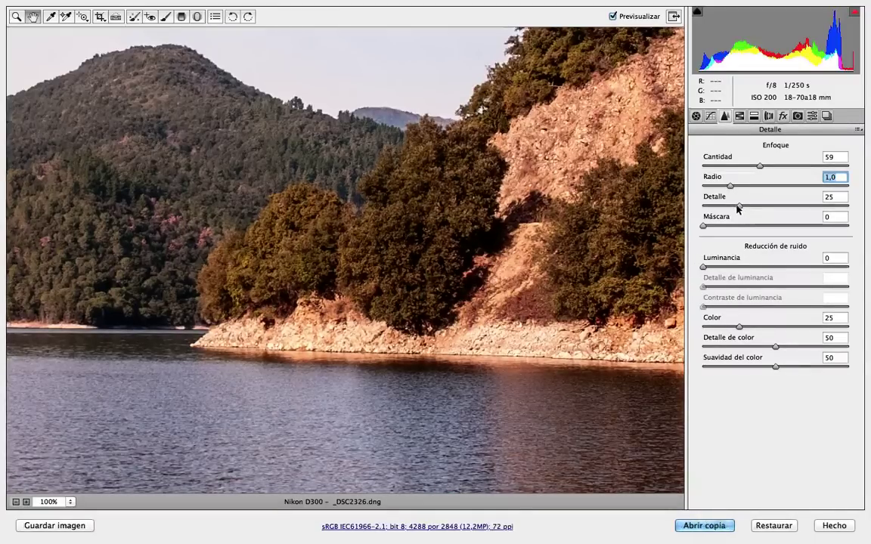
- Using the Detail mask preview, test sharpening Detail up to 100 and set it to 31
{"action": "left_click", "coordinate": [738, 207], "text": "alt"}
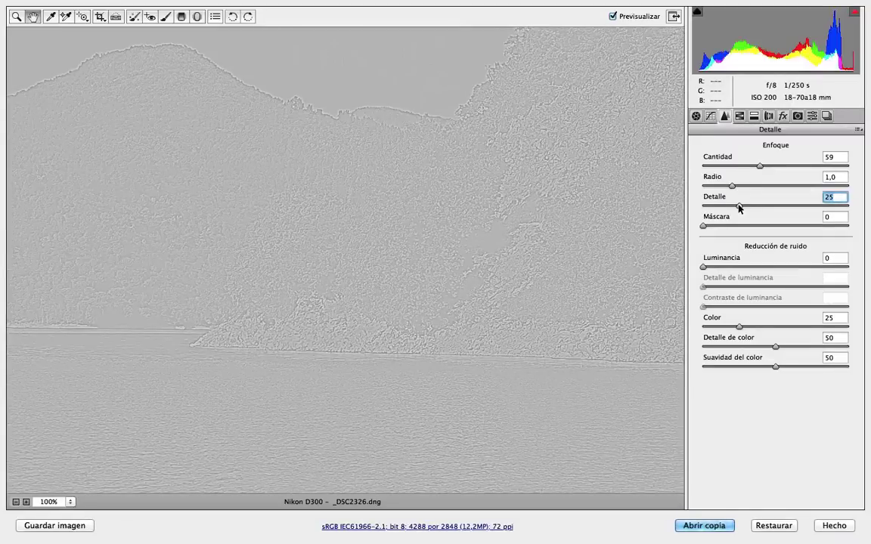
{"action": "mouse_move", "coordinate": [738, 207]}
{"action": "left_mouse_down"}
{"action": "mouse_move", "coordinate": [850, 216]}
{"action": "mouse_move", "coordinate": [730, 204]}
{"action": "mouse_move", "coordinate": [835, 208]}
{"action": "left_mouse_up"}
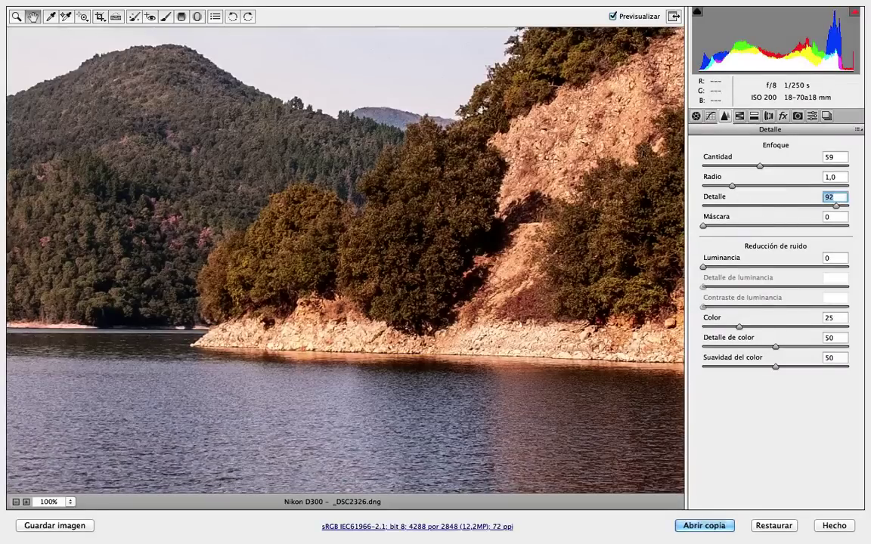
{"action": "left_click", "coordinate": [836, 206], "text": "alt"}
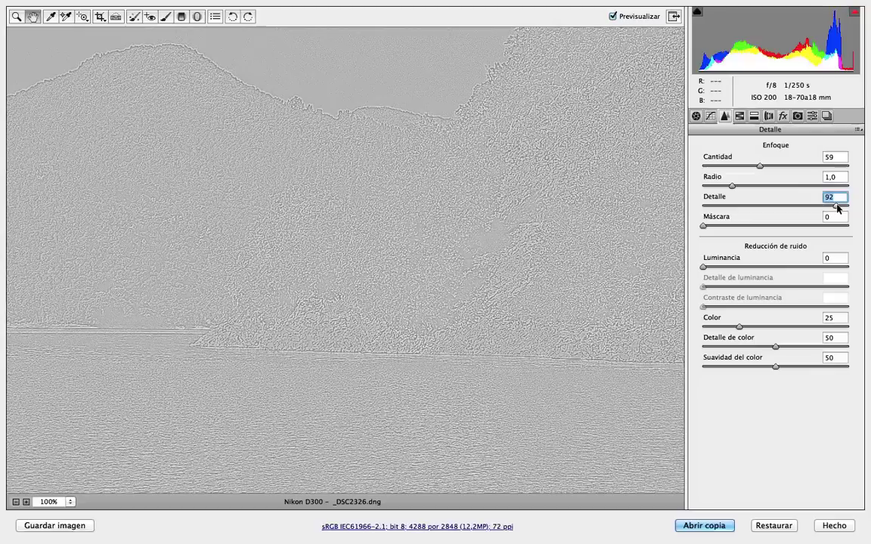
{"action": "left_click_drag", "start_coordinate": [839, 210], "coordinate": [855, 210]}
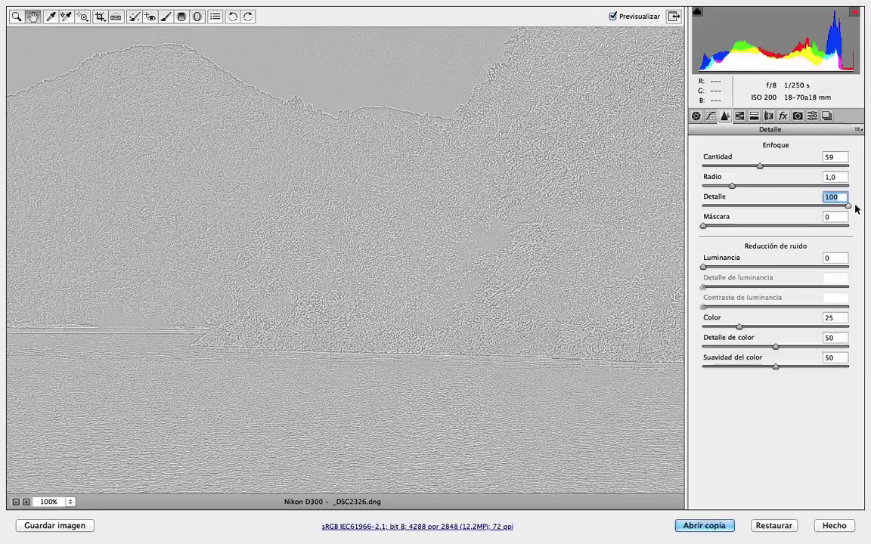
{"action": "left_click_drag", "start_coordinate": [848, 204], "coordinate": [768, 206]}
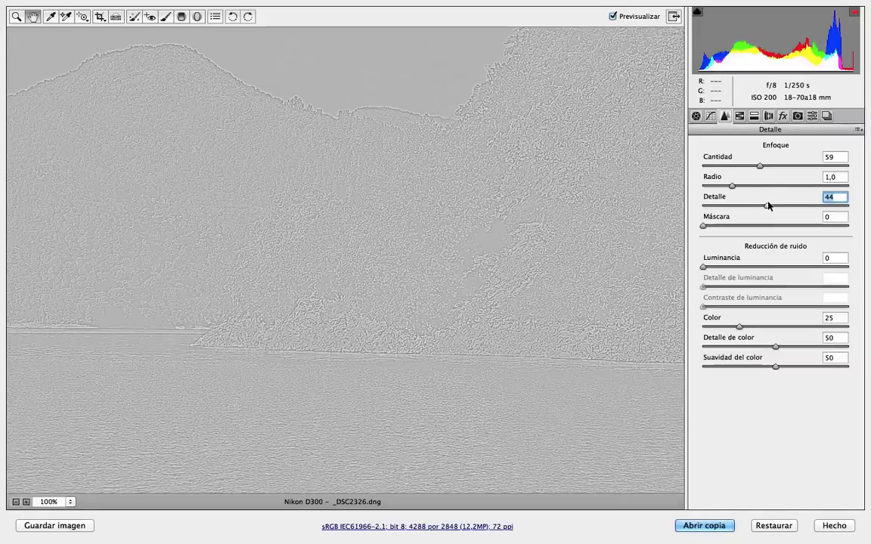
{"action": "left_click_drag", "start_coordinate": [763, 205], "coordinate": [748, 205]}
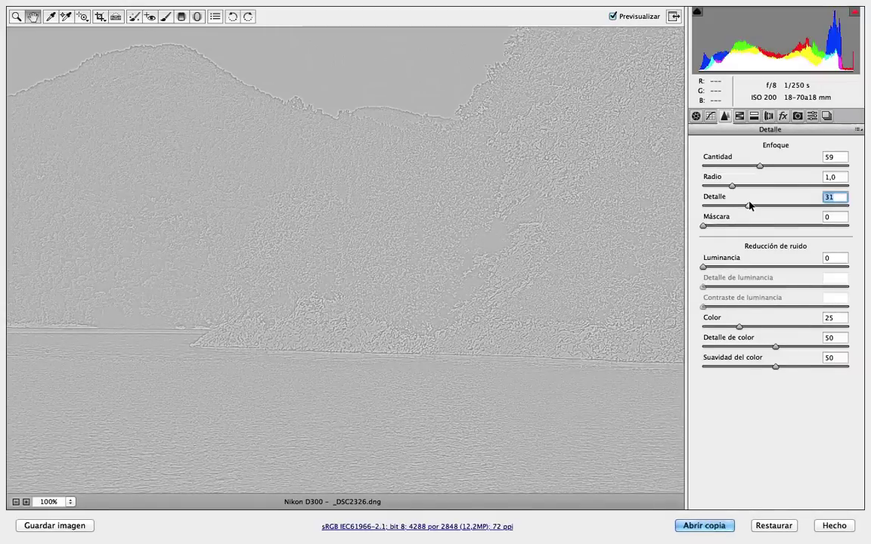
{"action": "left_click_drag", "start_coordinate": [748, 205], "coordinate": [748, 206]}
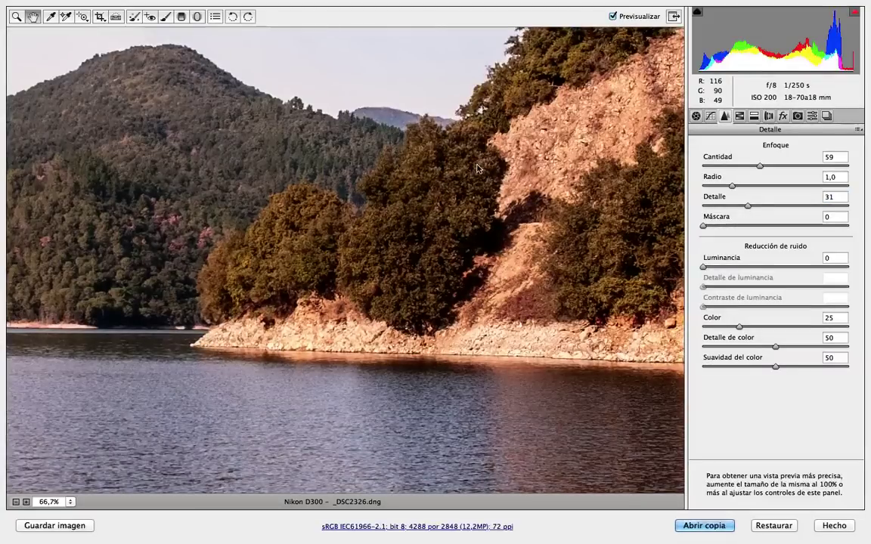
- View the photo at 100% zoom, panned to the hills and lake
{"action": "scroll", "coordinate": [482, 173], "scroll_direction": "up", "scroll_amount": 3}
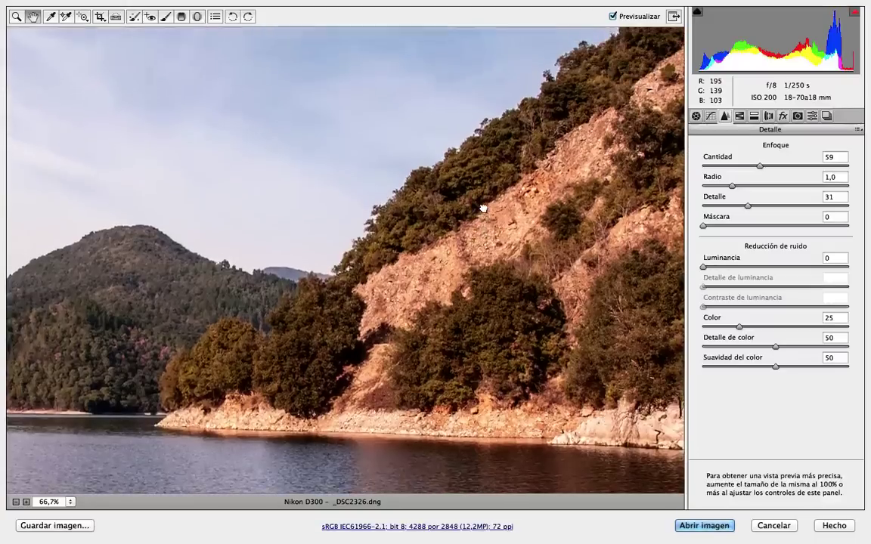
{"action": "scroll", "coordinate": [453, 197], "scroll_direction": "up", "scroll_amount": 3}
{"action": "left_click", "coordinate": [69, 502]}
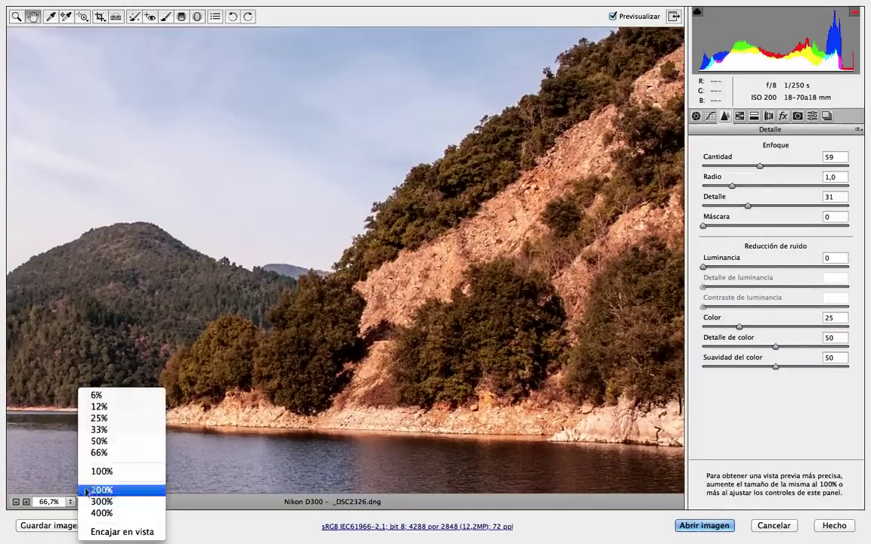
{"action": "left_click", "coordinate": [103, 471]}
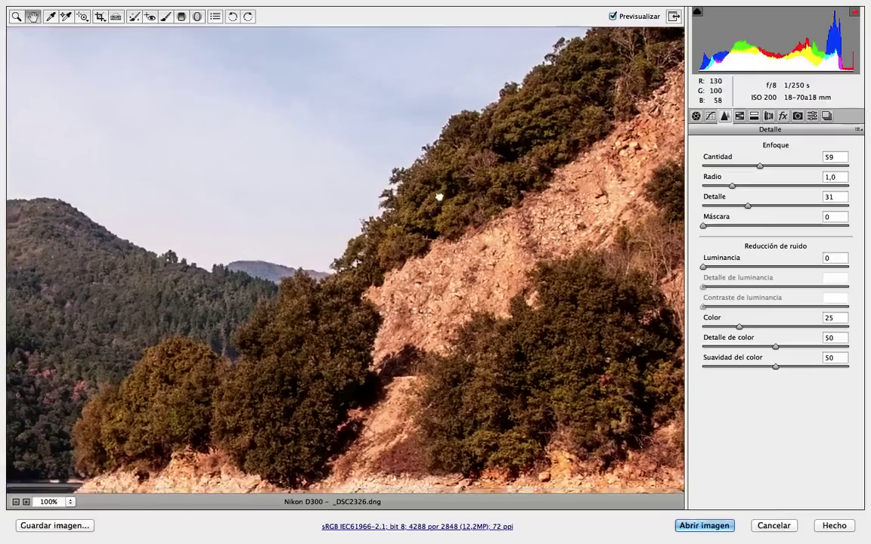
{"action": "mouse_move", "coordinate": [439, 194]}
{"action": "left_mouse_down"}
{"action": "mouse_move", "coordinate": [531, 158]}
{"action": "mouse_move", "coordinate": [422, 206]}
{"action": "mouse_move", "coordinate": [422, 222]}
{"action": "left_mouse_up"}
- Preview the sharpening edge mask on the Masking slider, still at 0
{"action": "key", "text": "alt"}
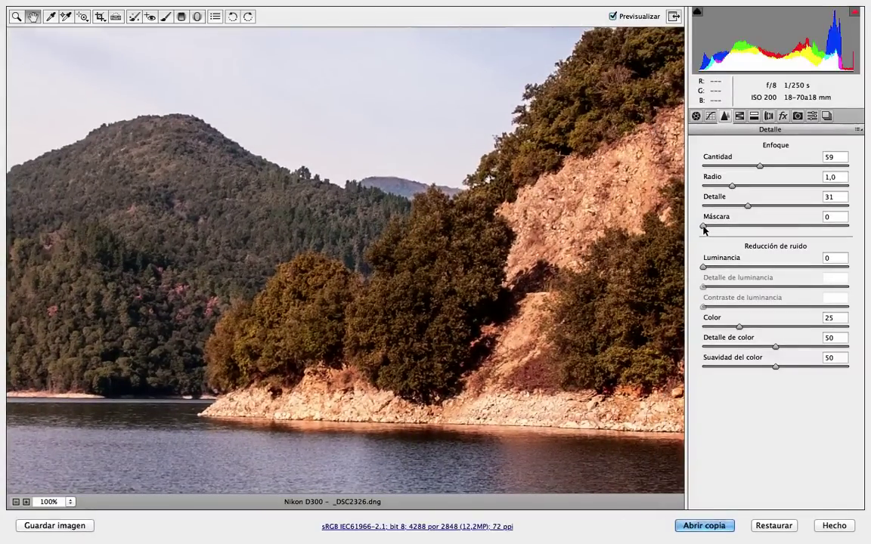
{"action": "left_click", "coordinate": [704, 228], "text": "alt"}
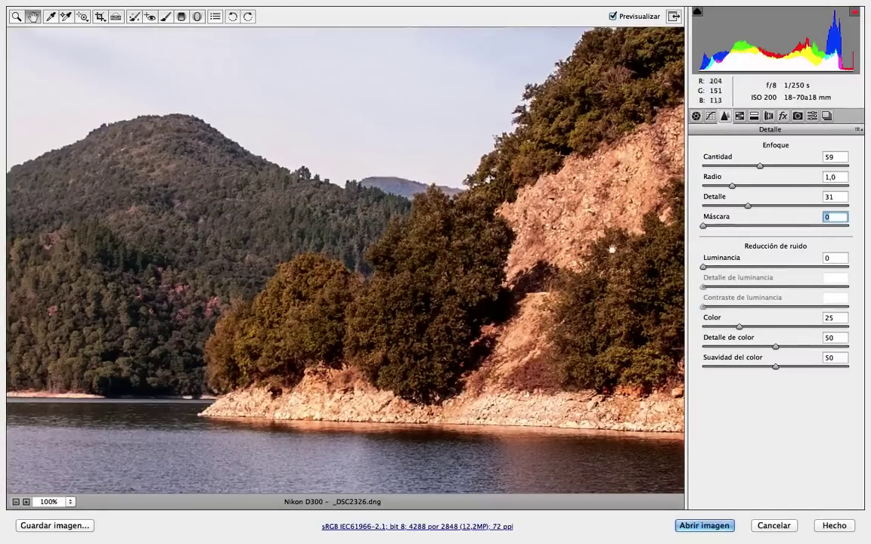
{"action": "key", "text": "alt"}
- Viewing the edge mask with the photo fit in view, set sharpening Masking to 36
{"action": "left_click", "coordinate": [703, 227], "text": "alt"}
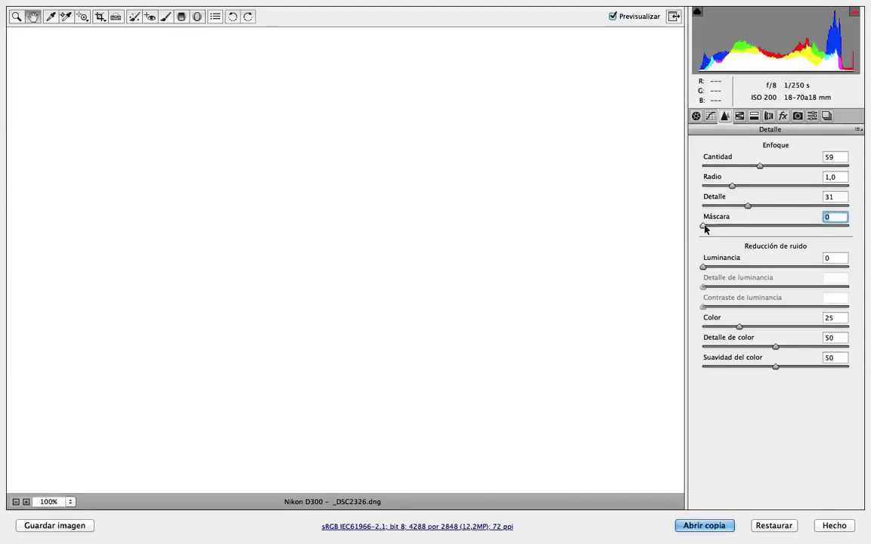
{"action": "left_click_drag", "start_coordinate": [704, 226], "coordinate": [775, 231]}
{"action": "left_click", "coordinate": [70, 502]}
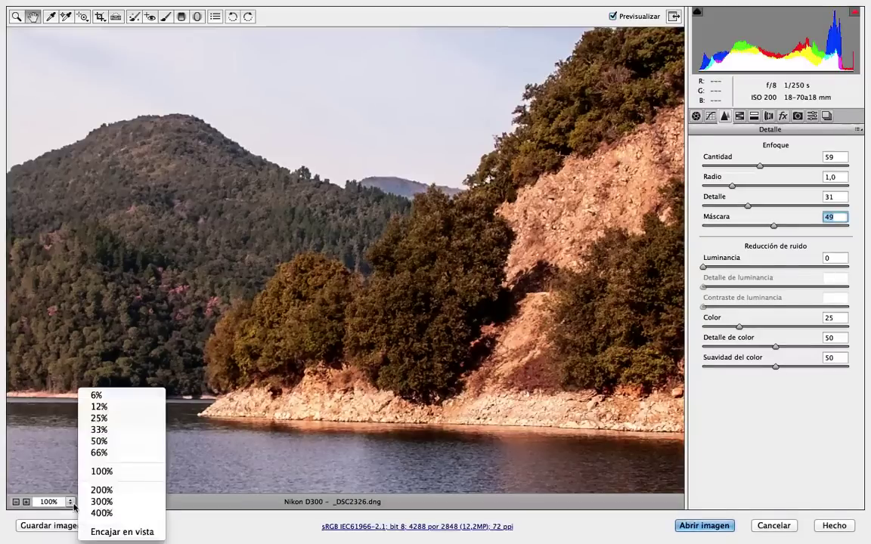
{"action": "left_click", "coordinate": [146, 531]}
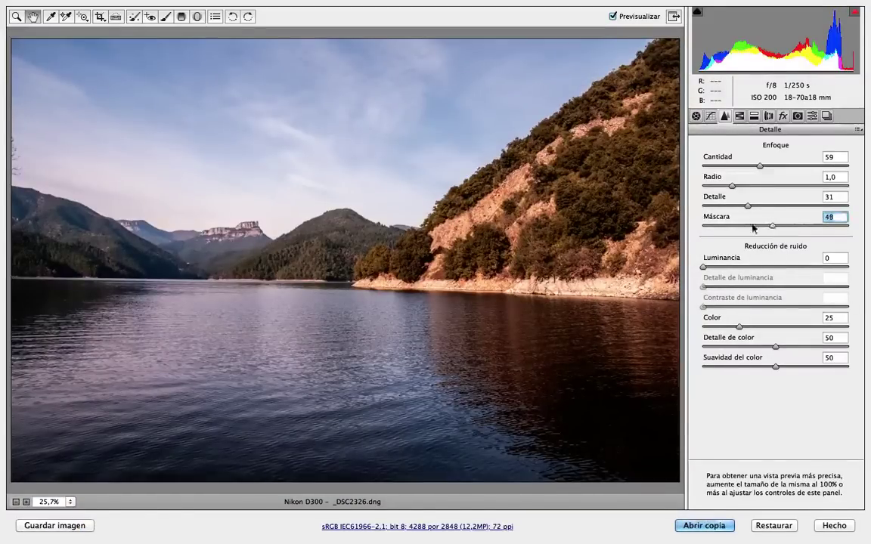
{"action": "mouse_move", "coordinate": [774, 225]}
{"action": "left_mouse_down"}
{"action": "mouse_move", "coordinate": [678, 230]}
{"action": "mouse_move", "coordinate": [734, 229]}
{"action": "left_mouse_up"}
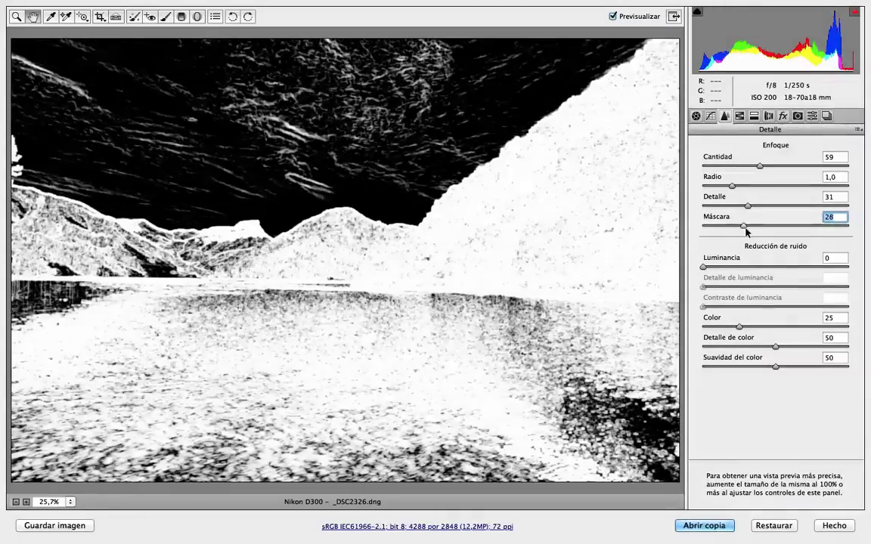
{"action": "left_click_drag", "start_coordinate": [734, 229], "coordinate": [757, 233]}
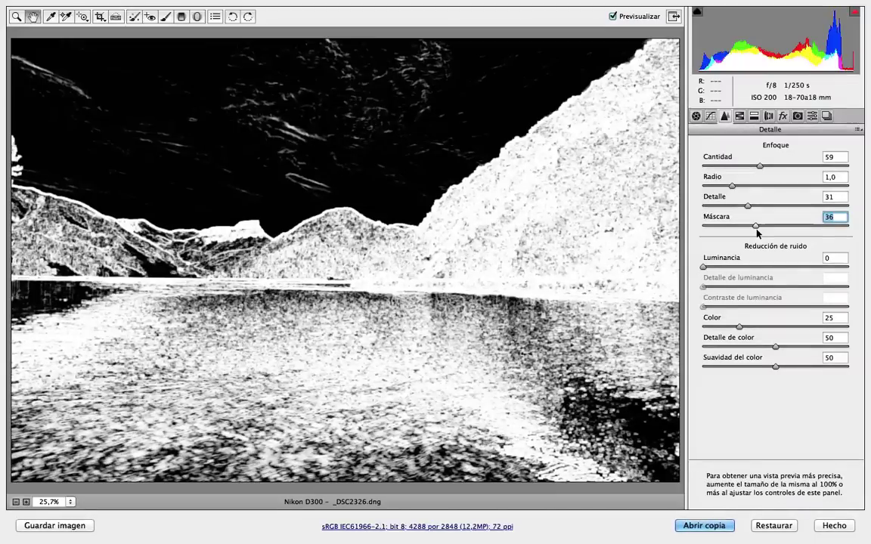
{"action": "left_click_drag", "start_coordinate": [756, 232], "coordinate": [754, 231]}
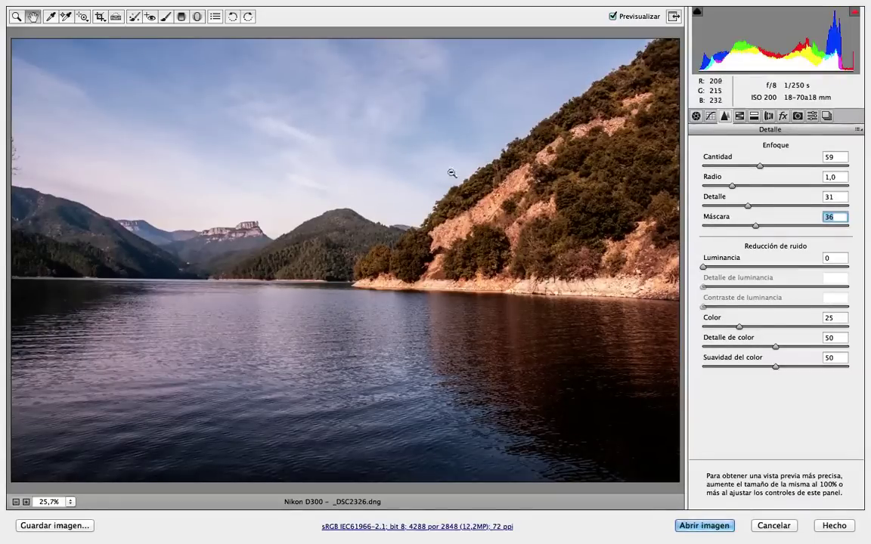
{"action": "key", "text": "alt"}
{"action": "left_click", "coordinate": [755, 229], "text": "alt"}
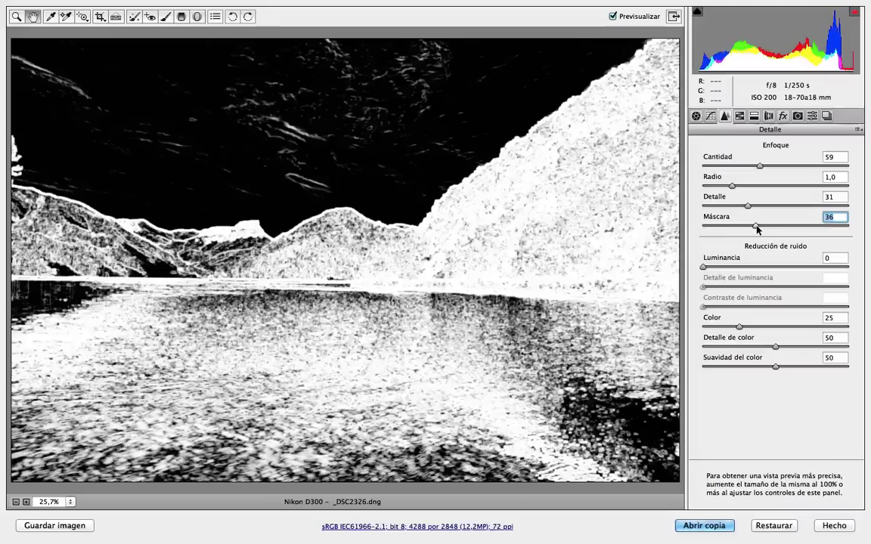
- Set Masking to 37 and luminance noise reduction to 5, with the photo fit in view
{"action": "left_click_drag", "start_coordinate": [758, 229], "coordinate": [757, 229]}
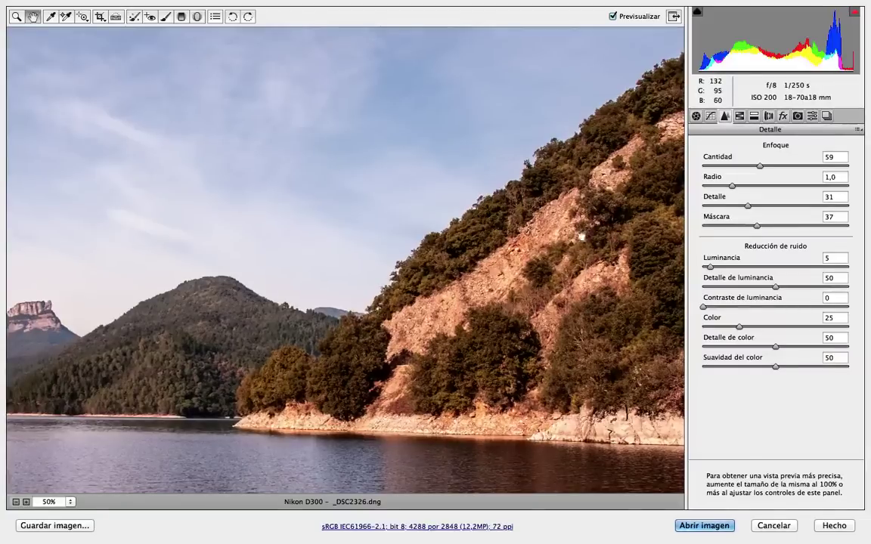
{"action": "left_click_drag", "start_coordinate": [604, 238], "coordinate": [474, 247]}
{"action": "left_click", "coordinate": [69, 502]}
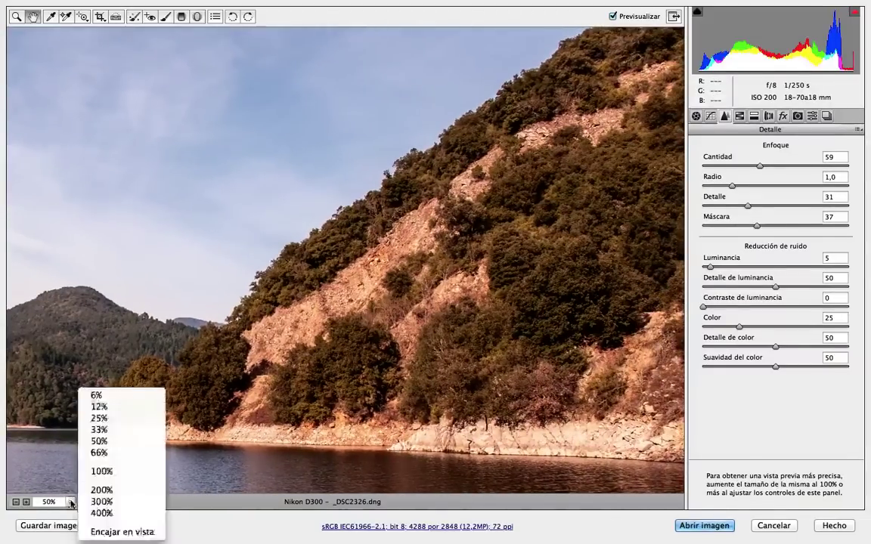
{"action": "left_click", "coordinate": [121, 532]}
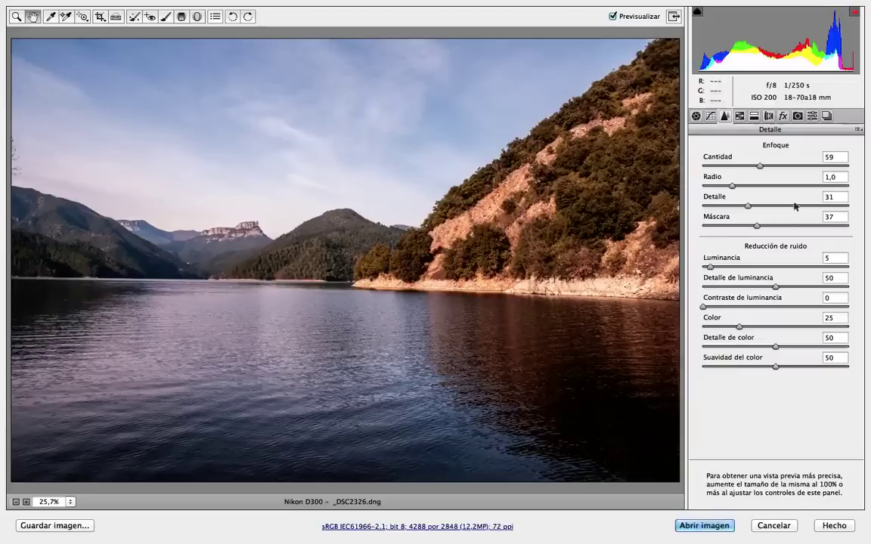
- In Lens Corrections, compare the photo with and without Nikon profile correction, leaving it off
{"action": "left_click", "coordinate": [768, 116]}
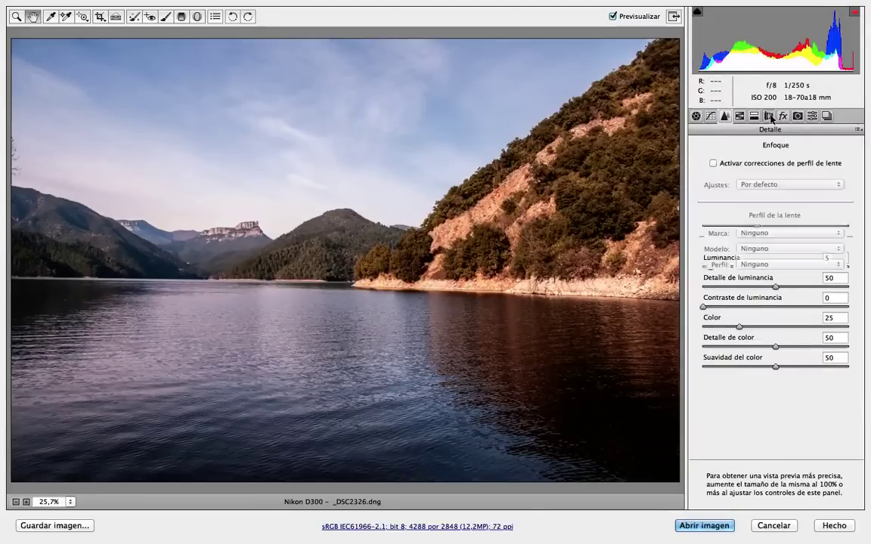
{"action": "left_click", "coordinate": [713, 166]}
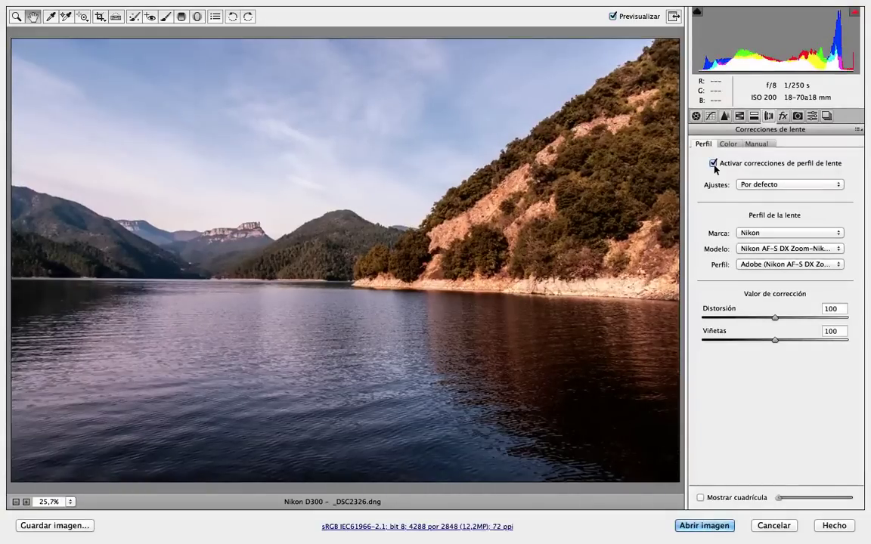
{"action": "left_click", "coordinate": [714, 165]}
{"action": "left_click", "coordinate": [713, 165]}
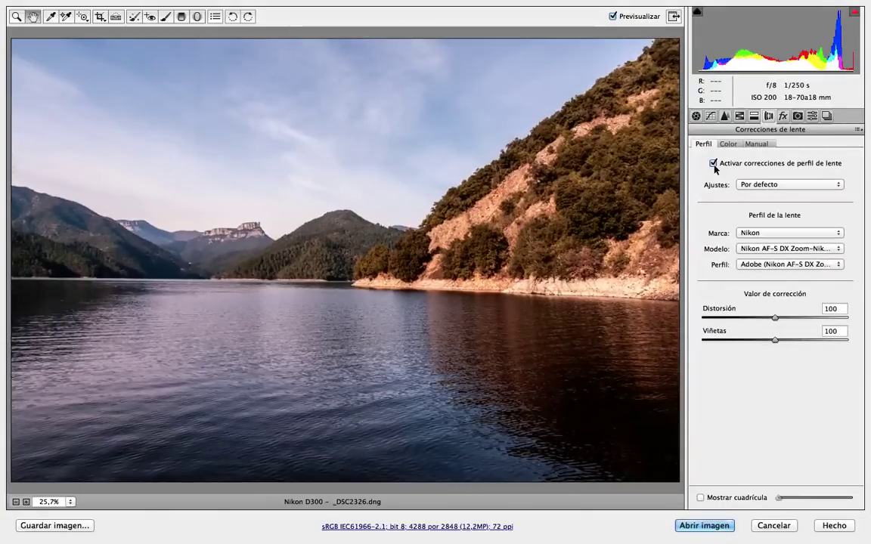
{"action": "left_click", "coordinate": [714, 164]}
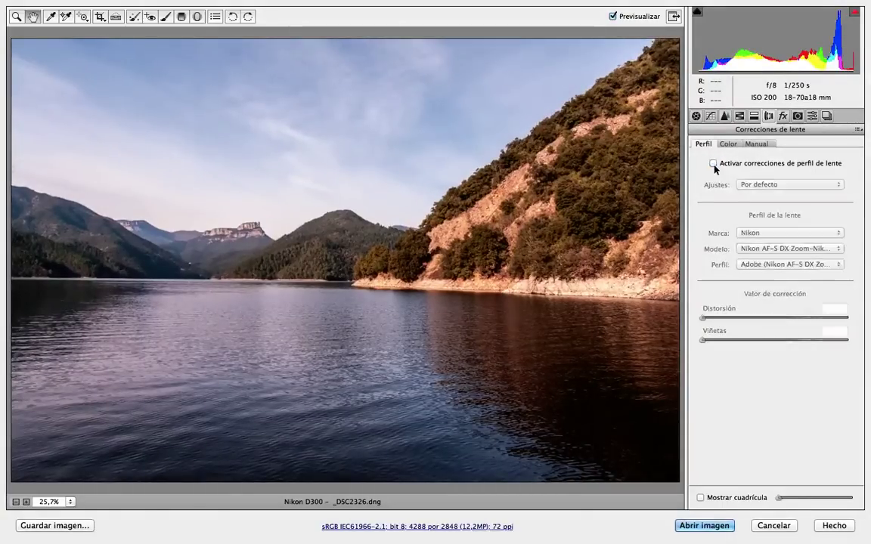
{"action": "left_click", "coordinate": [712, 165]}
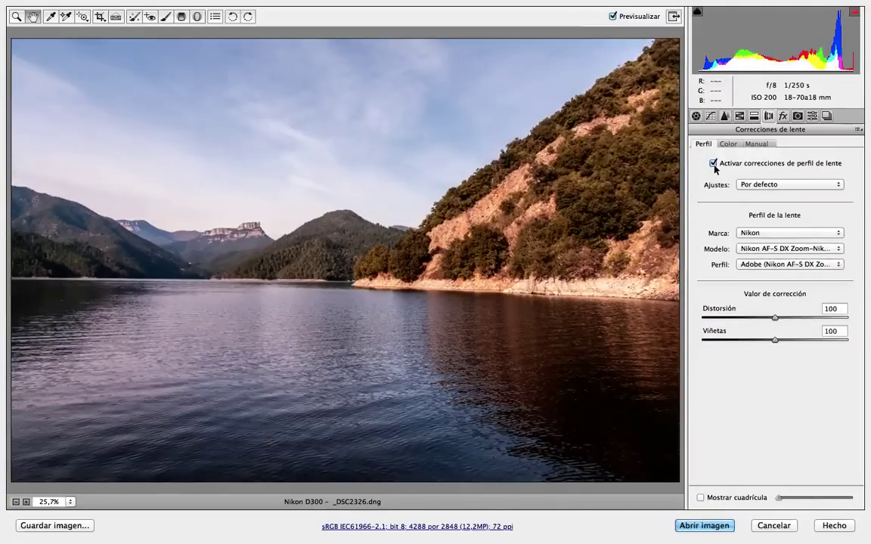
{"action": "left_click", "coordinate": [713, 164]}
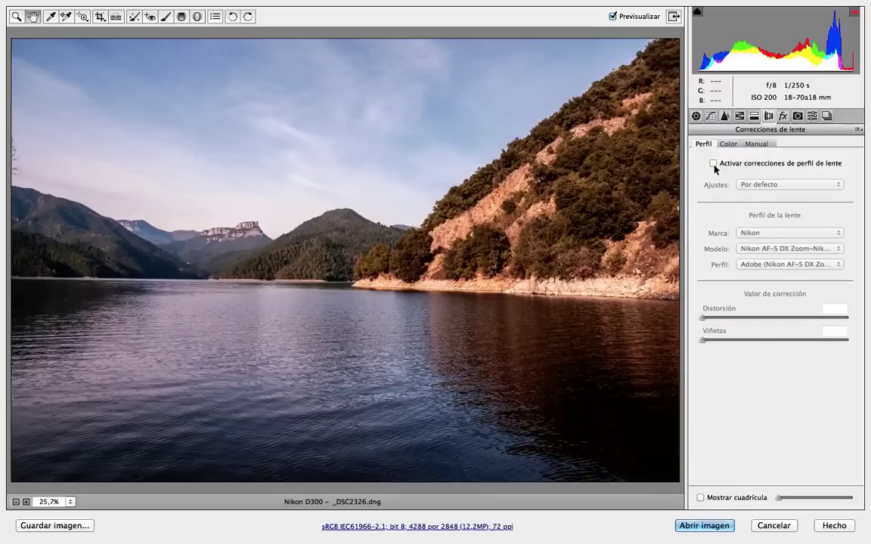
{"action": "left_click", "coordinate": [713, 164]}
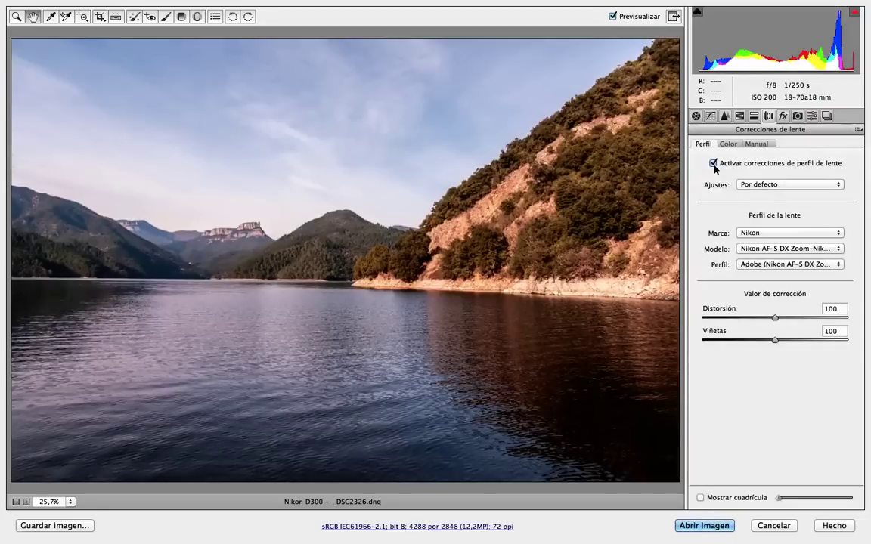
{"action": "left_click", "coordinate": [713, 163]}
{"action": "left_click", "coordinate": [713, 163]}
{"action": "left_click", "coordinate": [712, 163]}
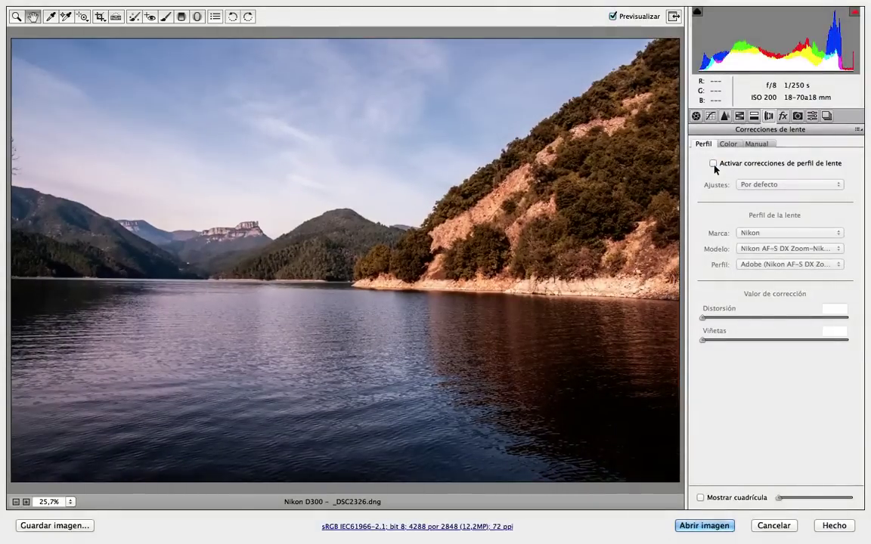
{"action": "left_click", "coordinate": [713, 164]}
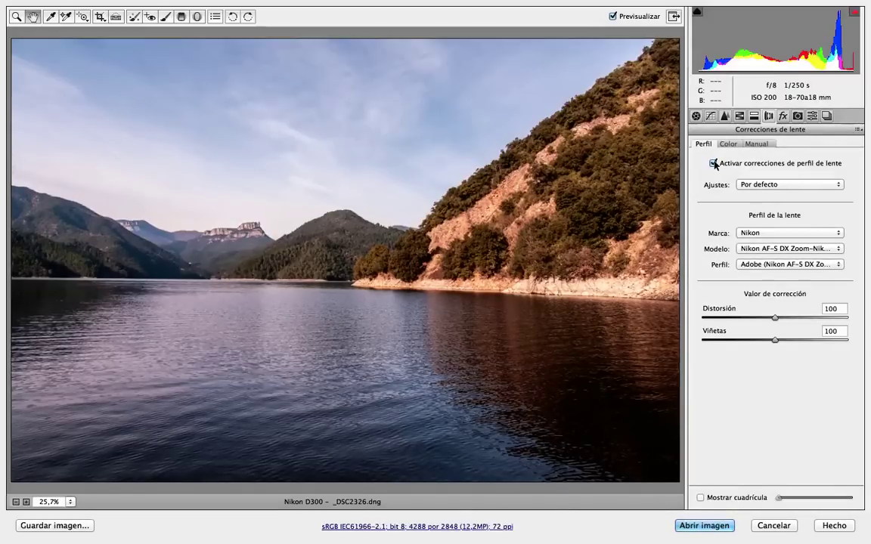
{"action": "left_click", "coordinate": [712, 163]}
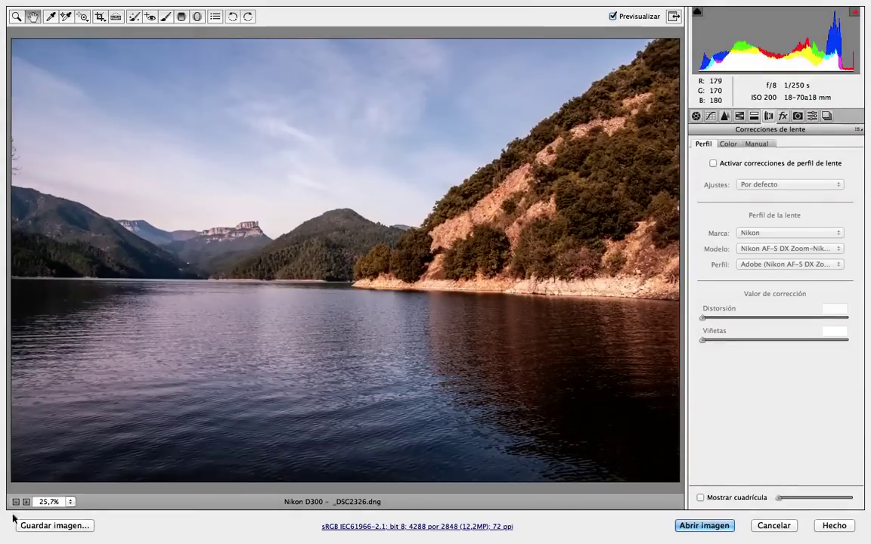
{"action": "left_click", "coordinate": [69, 502]}
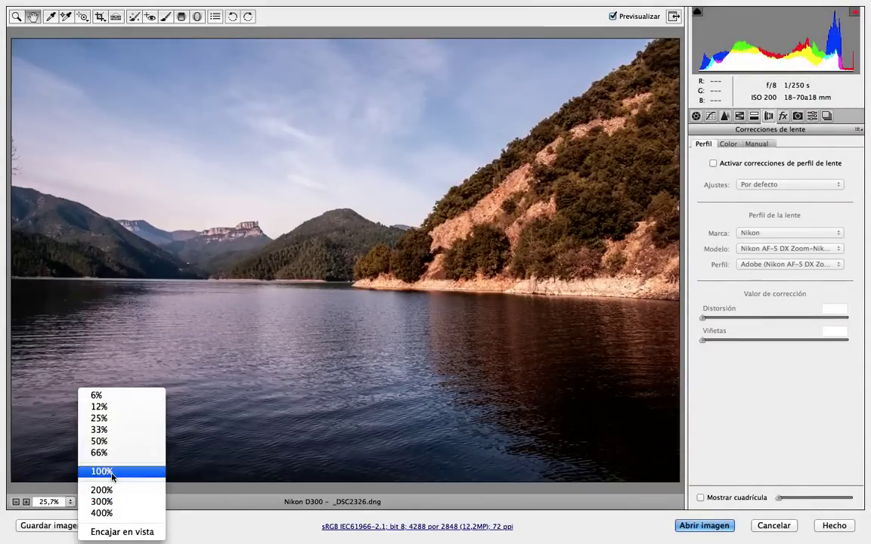
- Zoom to 100% then 200% and pan along the treeline against the sky
{"action": "left_click", "coordinate": [112, 472]}
{"action": "mouse_move", "coordinate": [618, 171]}
{"action": "left_mouse_down"}
{"action": "mouse_move", "coordinate": [180, 292]}
{"action": "mouse_move", "coordinate": [349, 346]}
{"action": "mouse_move", "coordinate": [404, 298]}
{"action": "left_mouse_up"}
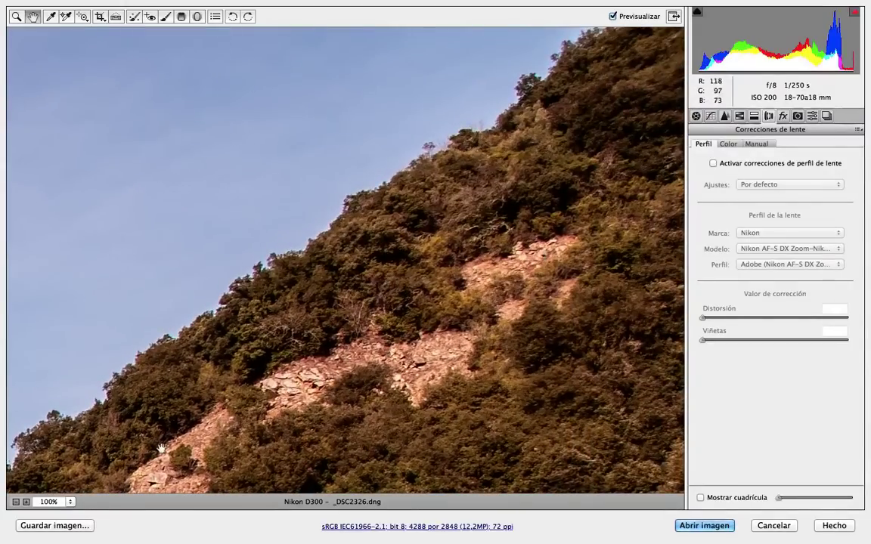
{"action": "left_click", "coordinate": [69, 501]}
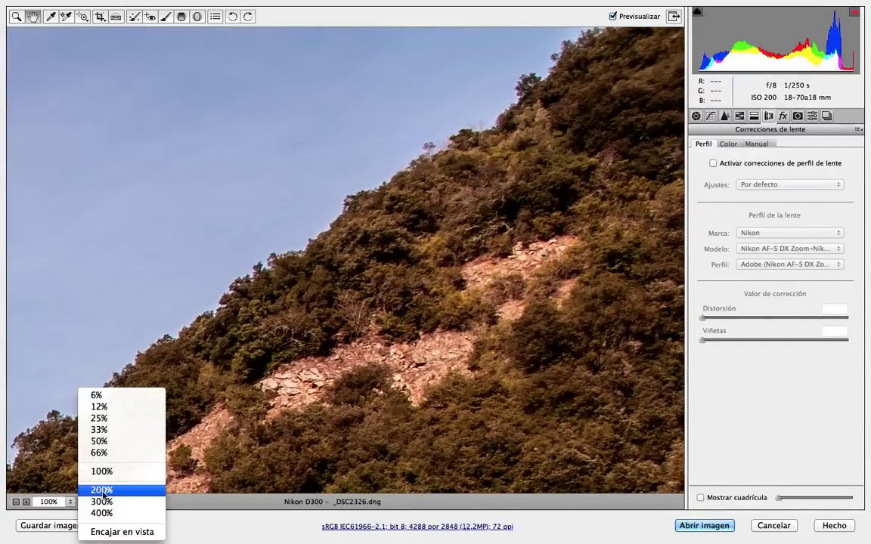
{"action": "left_click", "coordinate": [103, 491]}
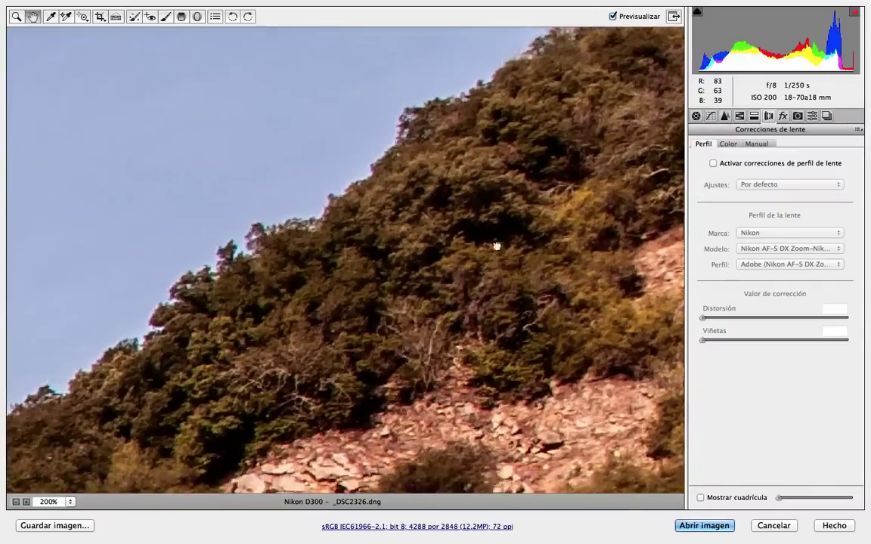
{"action": "mouse_move", "coordinate": [496, 246]}
{"action": "left_mouse_down"}
{"action": "mouse_move", "coordinate": [358, 311]}
{"action": "mouse_move", "coordinate": [402, 258]}
{"action": "left_mouse_up"}
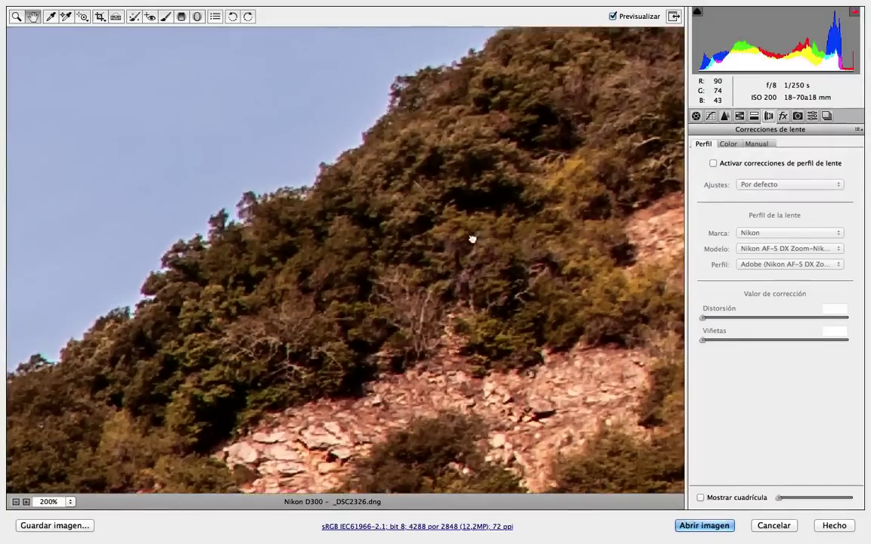
{"action": "mouse_move", "coordinate": [472, 237]}
{"action": "left_mouse_down"}
{"action": "mouse_move", "coordinate": [438, 301]}
{"action": "mouse_move", "coordinate": [345, 351]}
{"action": "mouse_move", "coordinate": [289, 398]}
{"action": "left_mouse_up"}
{"action": "left_click_drag", "start_coordinate": [462, 238], "coordinate": [311, 307]}
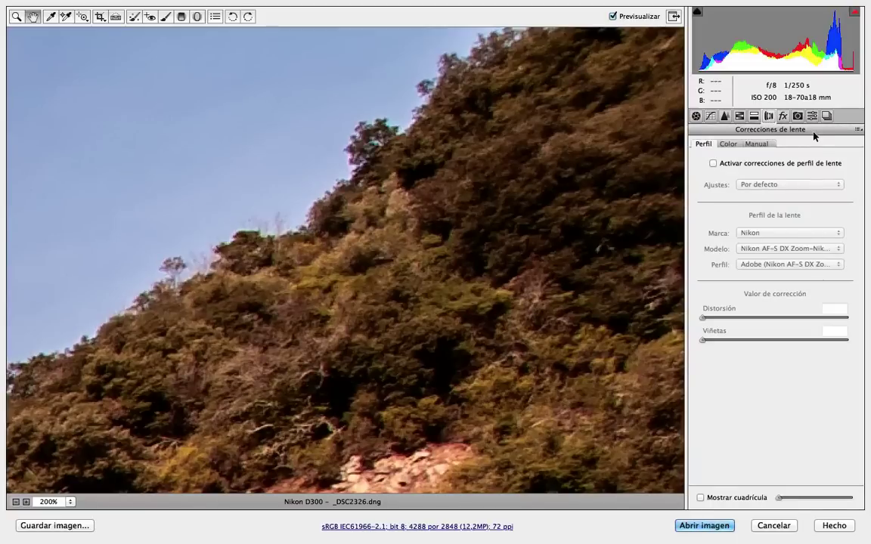
- Enable chromatic aberration removal in Lens Corrections Color and compare it against the original
{"action": "left_click", "coordinate": [732, 144]}
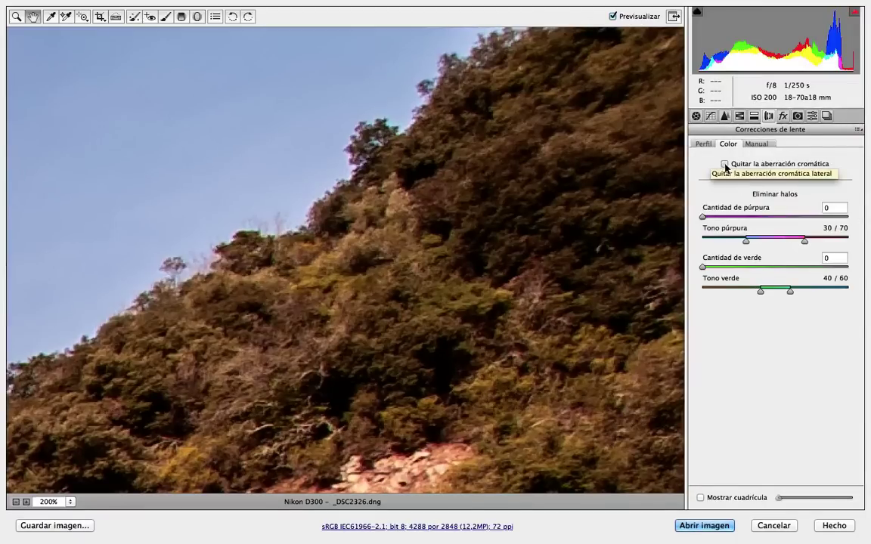
{"action": "left_click", "coordinate": [725, 164]}
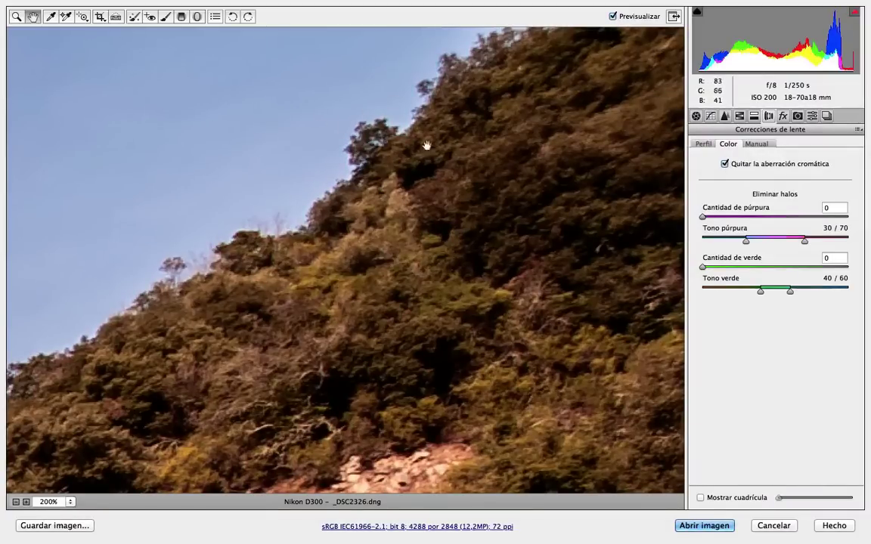
{"action": "left_click", "coordinate": [613, 16]}
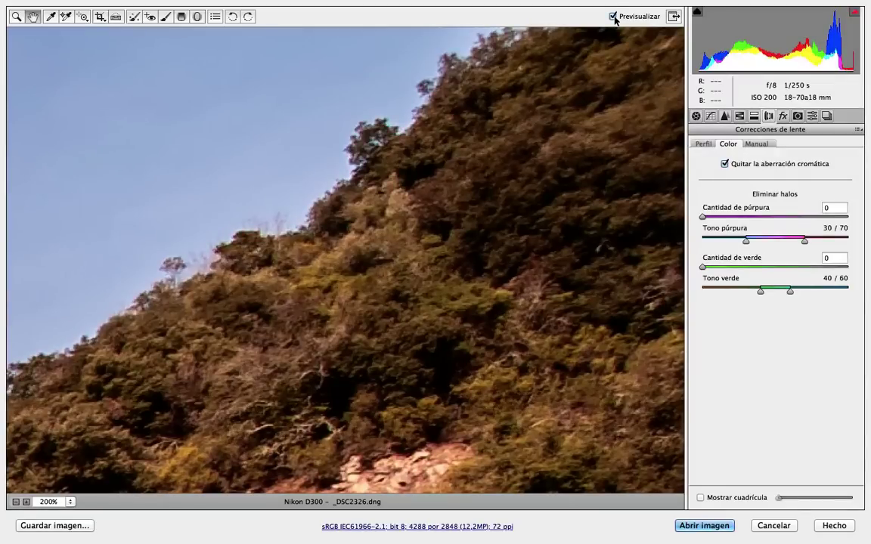
{"action": "left_click", "coordinate": [613, 16]}
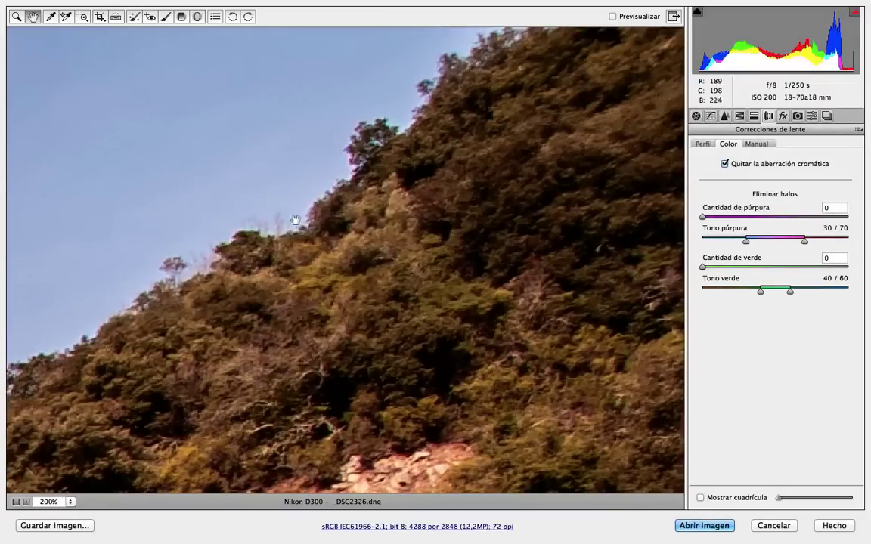
{"action": "left_click", "coordinate": [613, 16]}
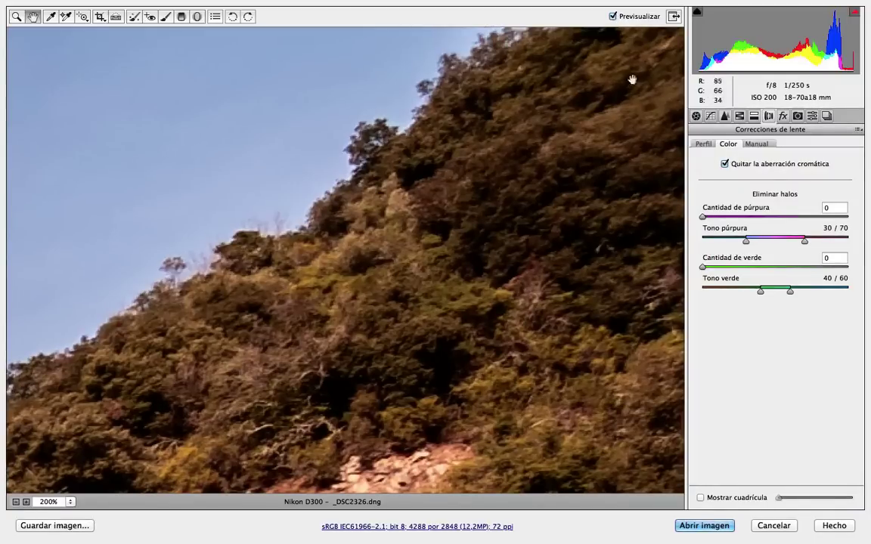
{"action": "left_click", "coordinate": [618, 18]}
{"action": "left_click", "coordinate": [71, 502]}
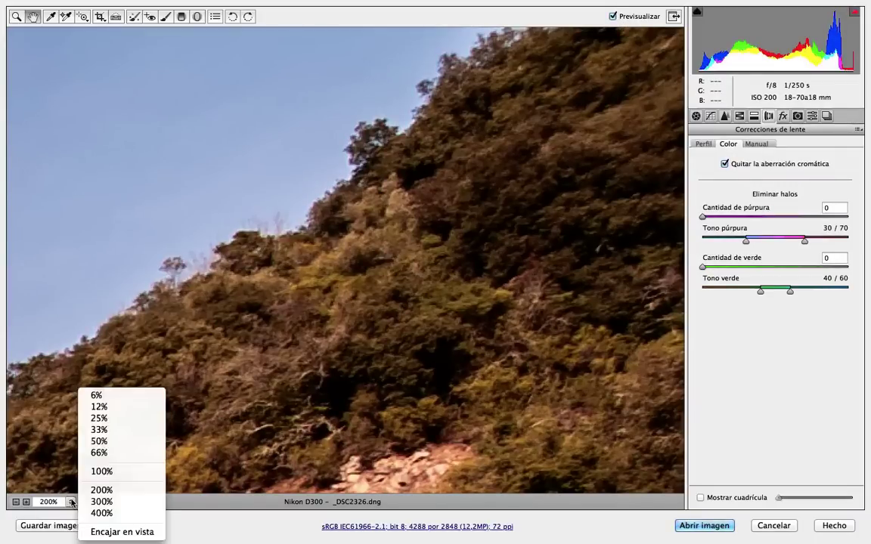
- Fit the whole photo in view, enable lens profile corrections, and switch to the Graduated Filter
{"action": "left_click", "coordinate": [117, 532]}
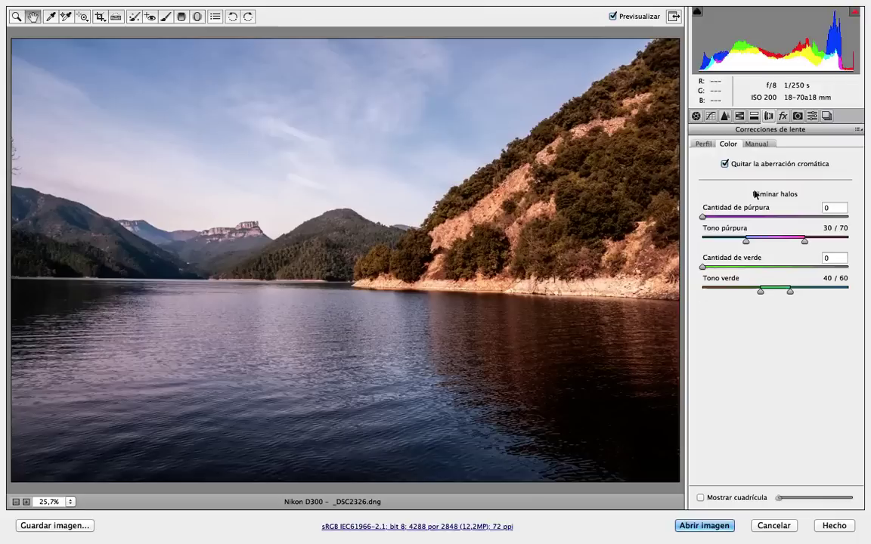
{"action": "left_click", "coordinate": [703, 144]}
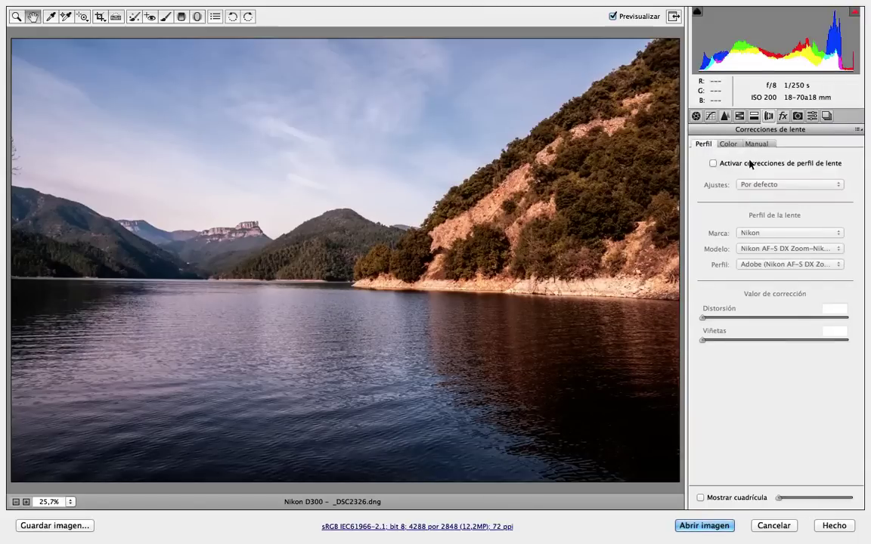
{"action": "left_click", "coordinate": [750, 164]}
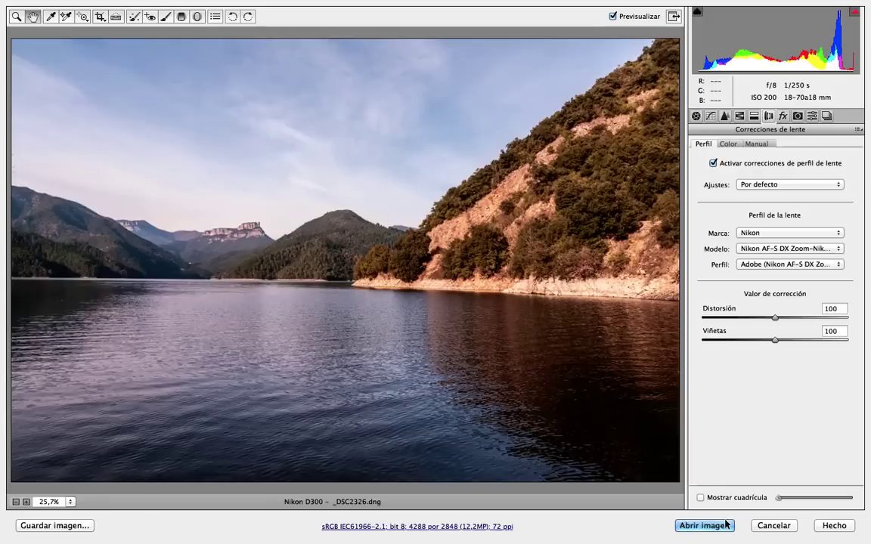
{"action": "left_click", "coordinate": [182, 15]}
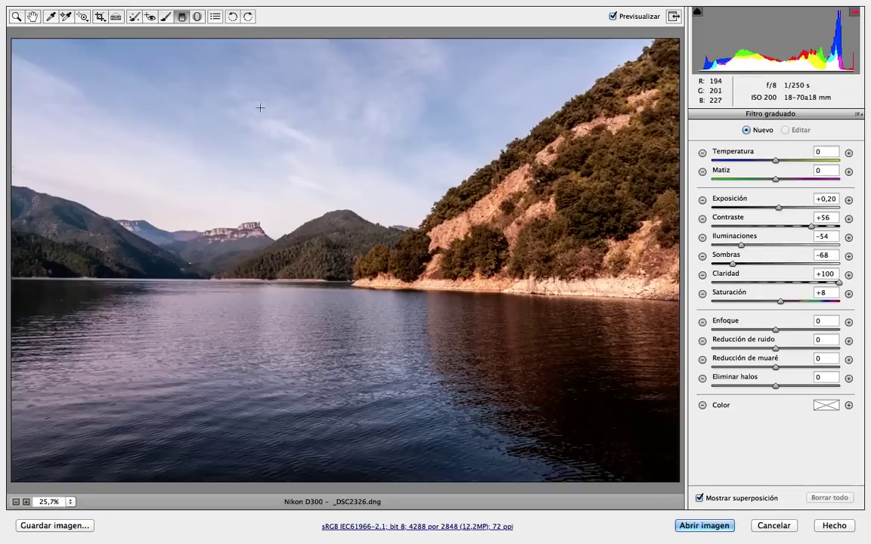
- Draw a graduated filter down over the sky, tilted to rise rightward along the mountain slope
{"action": "left_click_drag", "start_coordinate": [258, 116], "coordinate": [269, 204]}
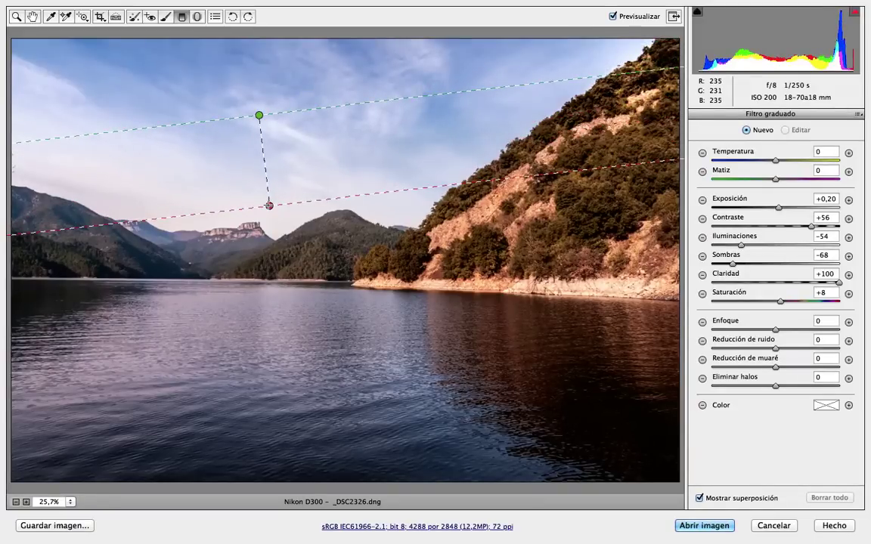
{"action": "mouse_move", "coordinate": [261, 119]}
{"action": "left_mouse_down"}
{"action": "mouse_move", "coordinate": [275, 135]}
{"action": "mouse_move", "coordinate": [273, 147]}
{"action": "left_mouse_up"}
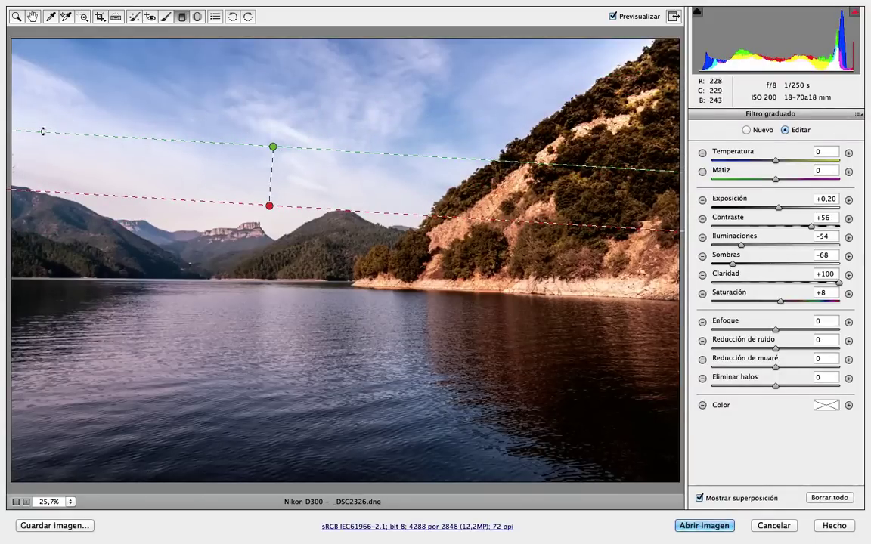
{"action": "left_click_drag", "start_coordinate": [37, 132], "coordinate": [13, 198]}
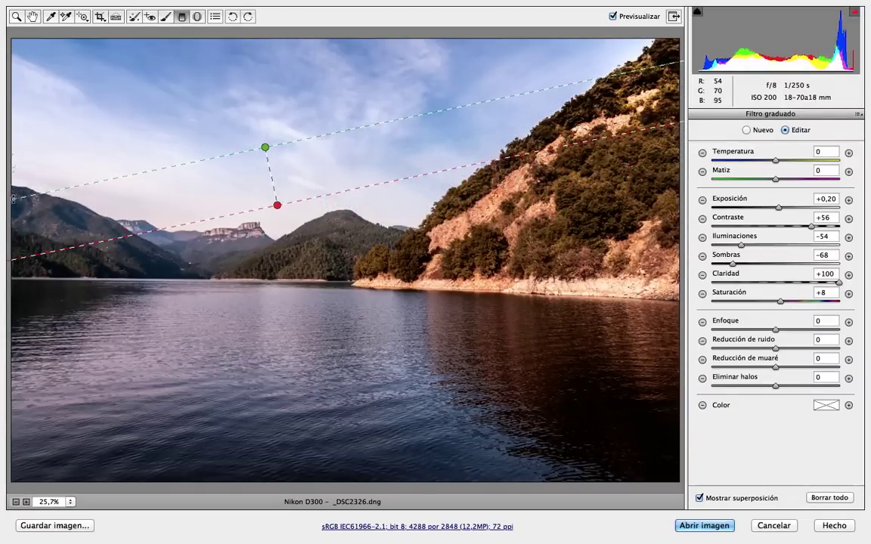
{"action": "left_click_drag", "start_coordinate": [13, 198], "coordinate": [13, 204]}
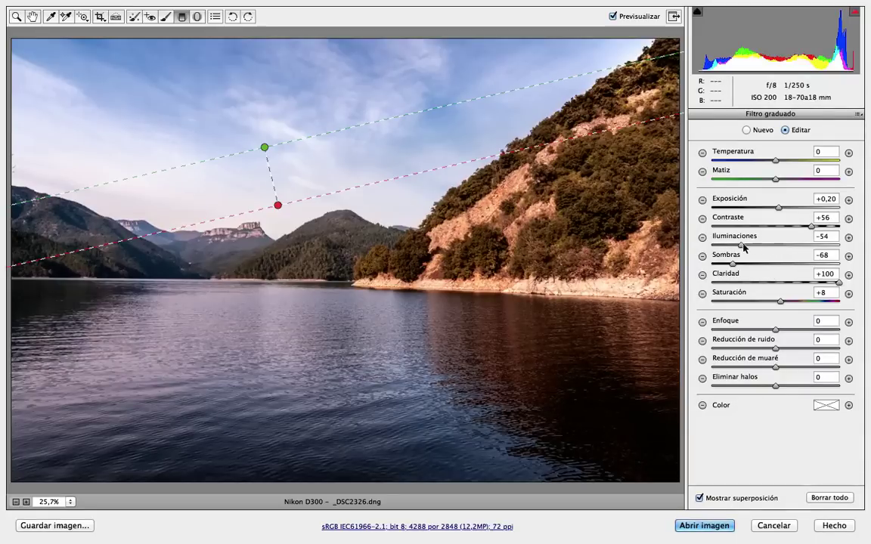
- Set the sky filter to highlights -79 and clarity +95, and add a second filter over the lake
{"action": "mouse_move", "coordinate": [741, 246]}
{"action": "left_mouse_down"}
{"action": "mouse_move", "coordinate": [773, 246]}
{"action": "mouse_move", "coordinate": [727, 247]}
{"action": "left_mouse_up"}
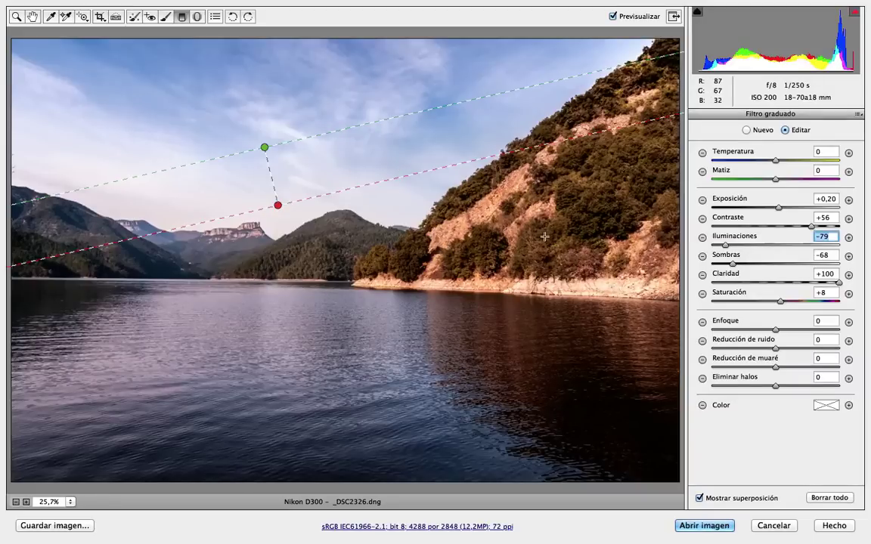
{"action": "left_click", "coordinate": [778, 282]}
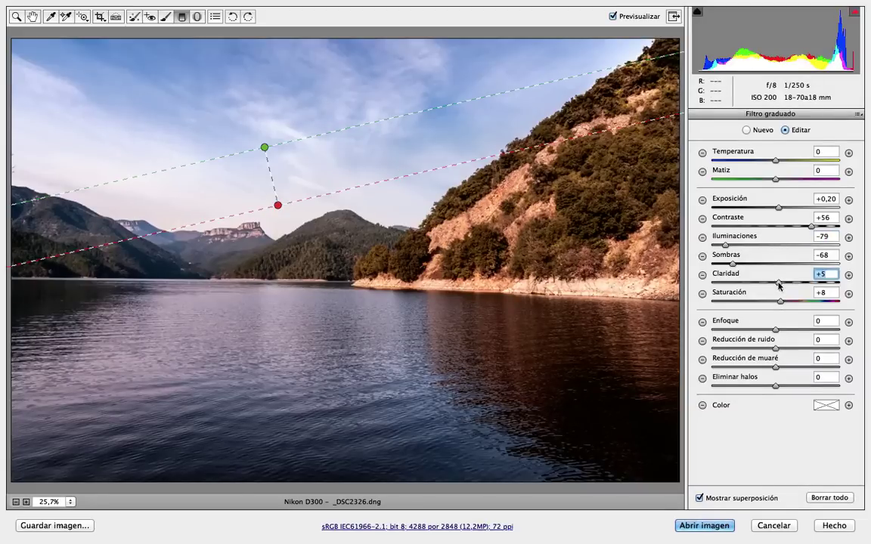
{"action": "left_click", "coordinate": [835, 282]}
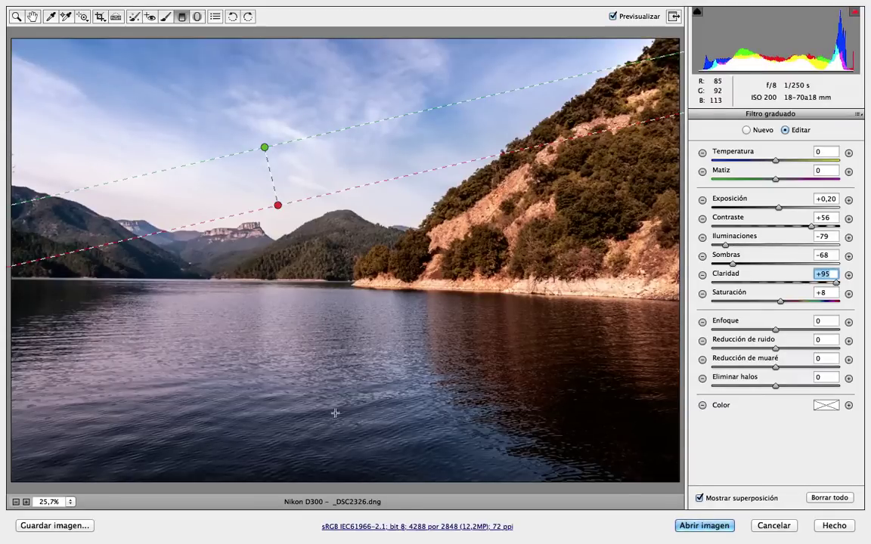
{"action": "left_click_drag", "start_coordinate": [307, 355], "coordinate": [307, 269]}
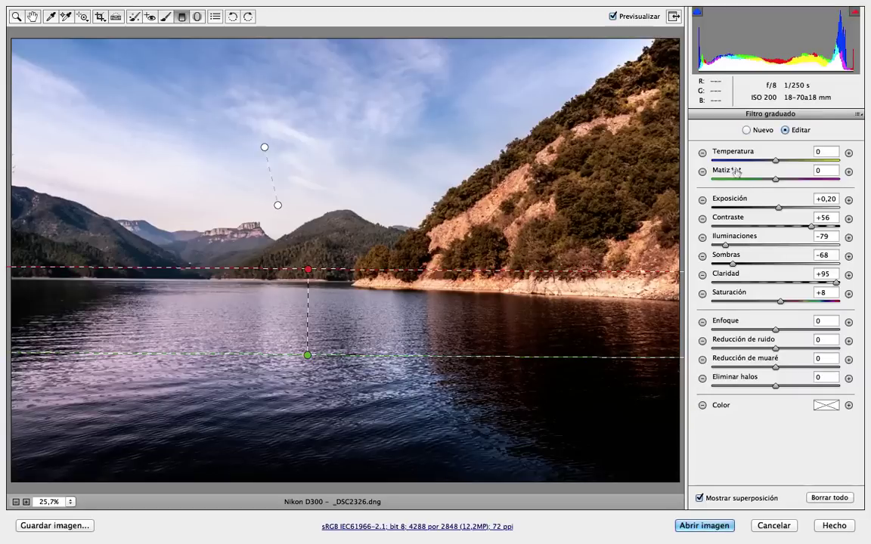
- Compare the photo with and without the filter effect, keeping the filter overlay visible
{"action": "left_click", "coordinate": [612, 16]}
{"action": "left_click", "coordinate": [724, 499]}
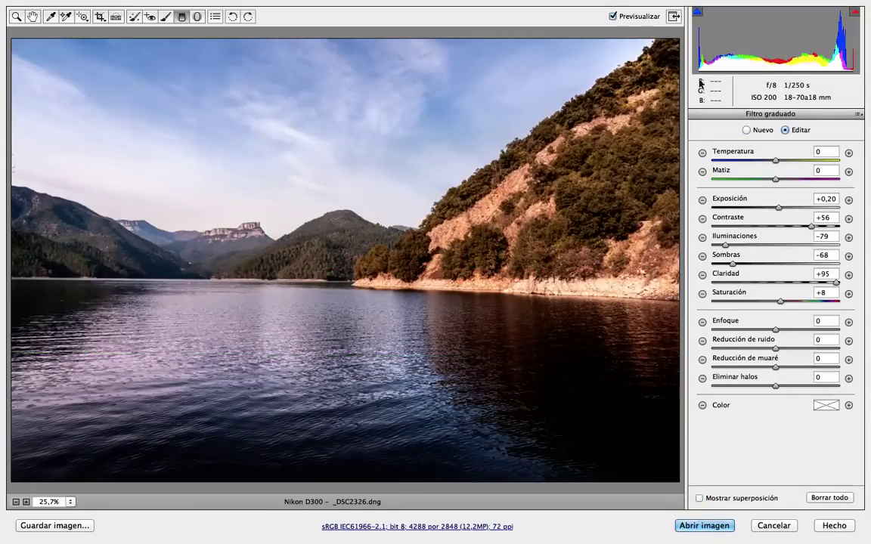
{"action": "left_click", "coordinate": [613, 15]}
{"action": "left_click", "coordinate": [613, 16]}
{"action": "left_click", "coordinate": [613, 16]}
{"action": "left_click", "coordinate": [612, 16]}
{"action": "left_click", "coordinate": [699, 498]}
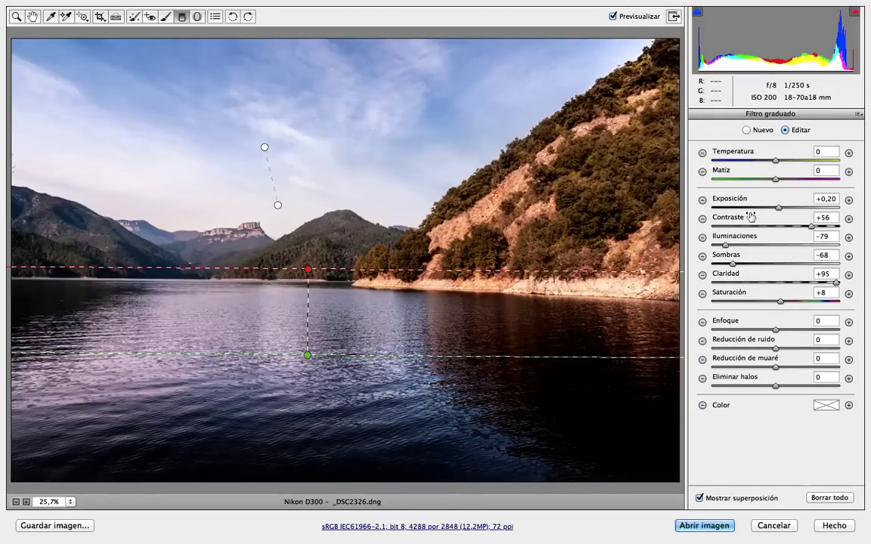
- Set the water filter to exposure +0,30, contrast +22, clarity +50, highlights -24, shadows -22
{"action": "left_click_drag", "start_coordinate": [780, 210], "coordinate": [781, 212]}
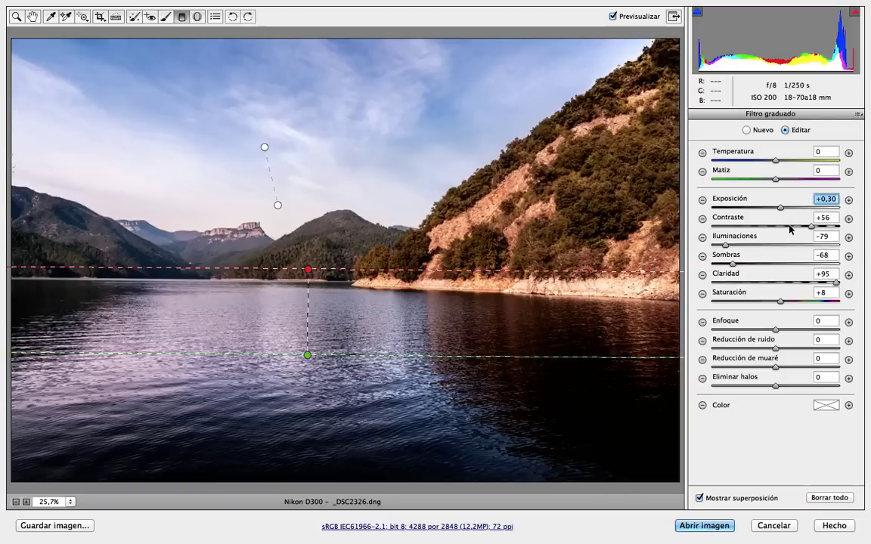
{"action": "left_click", "coordinate": [789, 226]}
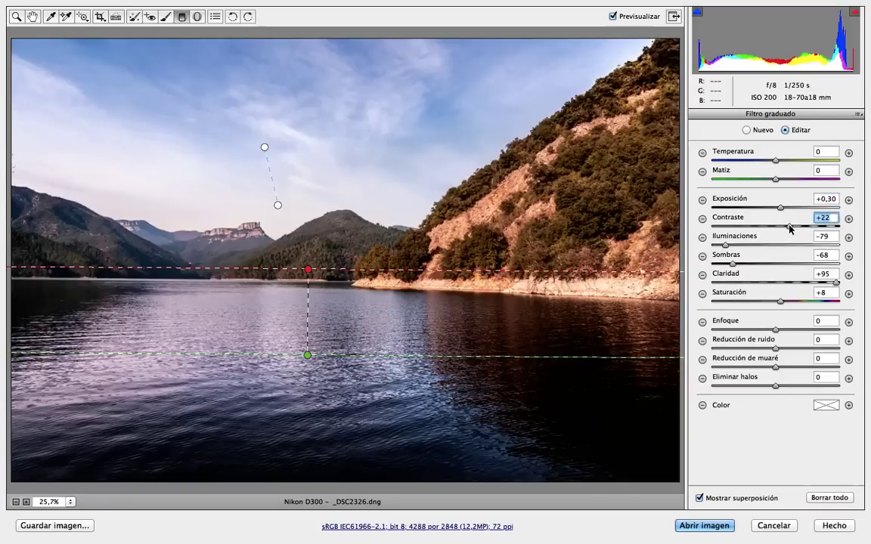
{"action": "left_click", "coordinate": [805, 282]}
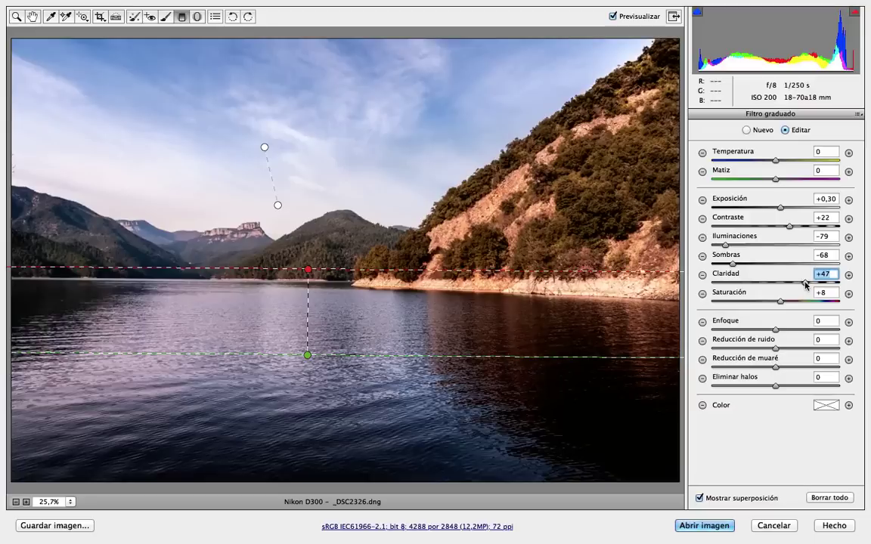
{"action": "left_click_drag", "start_coordinate": [805, 284], "coordinate": [808, 284]}
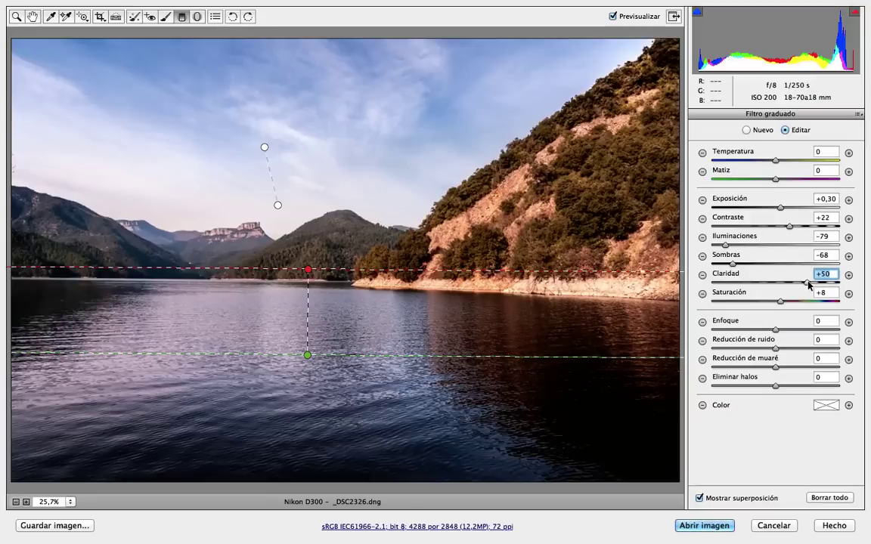
{"action": "left_click", "coordinate": [755, 246]}
{"action": "left_click_drag", "start_coordinate": [755, 246], "coordinate": [773, 247]}
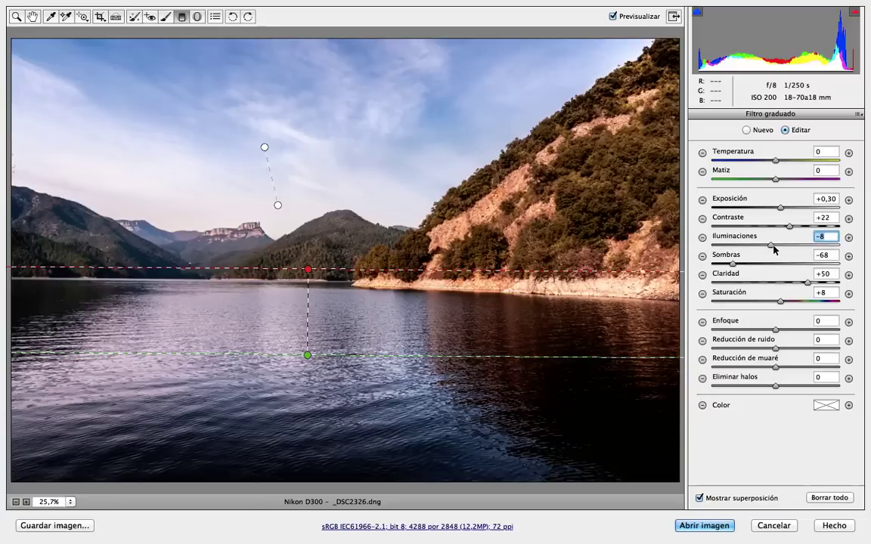
{"action": "mouse_move", "coordinate": [771, 247]}
{"action": "left_mouse_down"}
{"action": "mouse_move", "coordinate": [761, 247]}
{"action": "mouse_move", "coordinate": [761, 265]}
{"action": "left_mouse_up"}
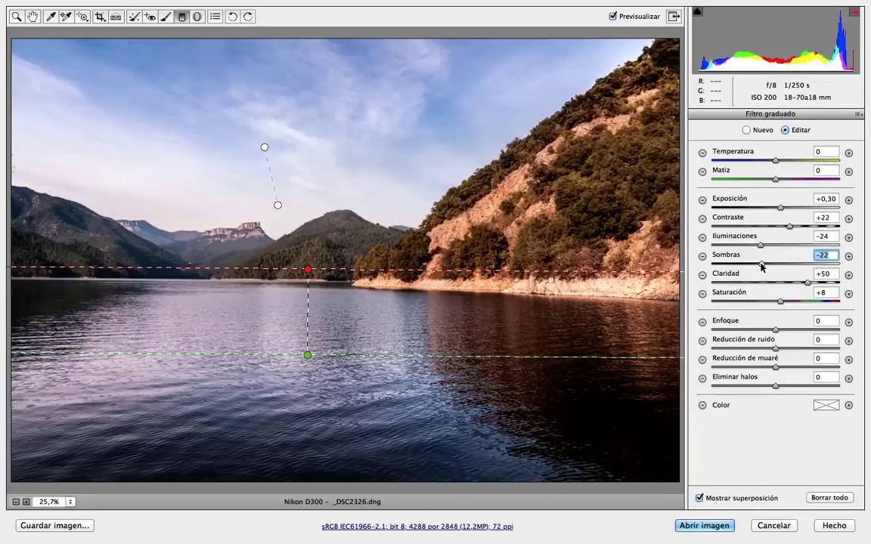
- Hide the filter overlay and compare the photo before and after the adjustments
{"action": "left_click", "coordinate": [699, 497]}
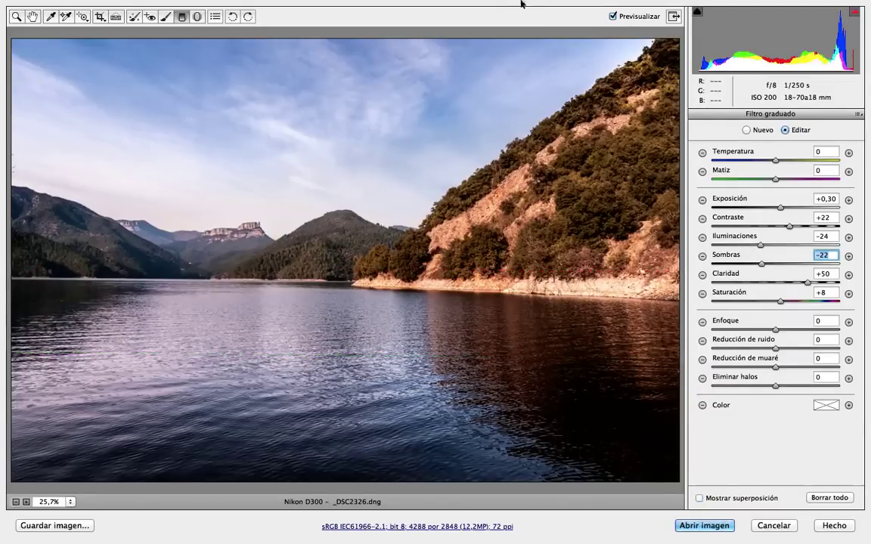
{"action": "left_click", "coordinate": [613, 16]}
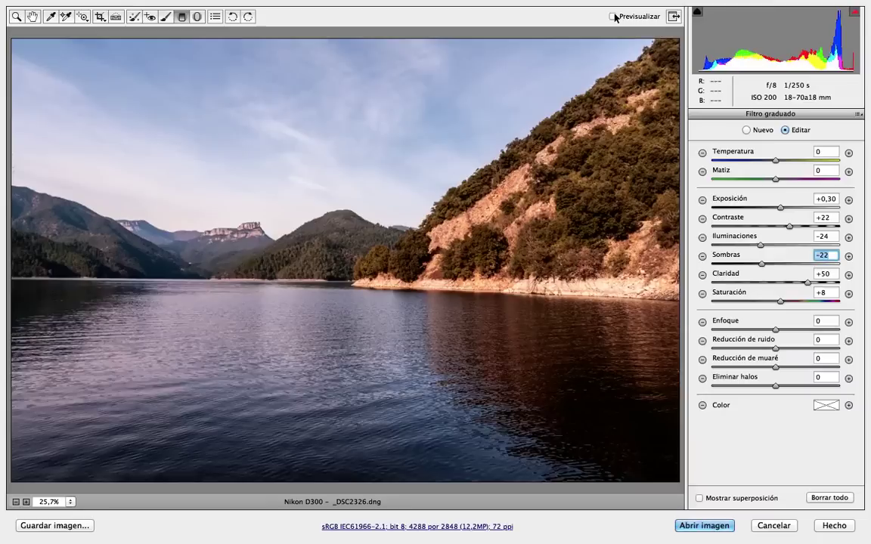
{"action": "left_click", "coordinate": [613, 16]}
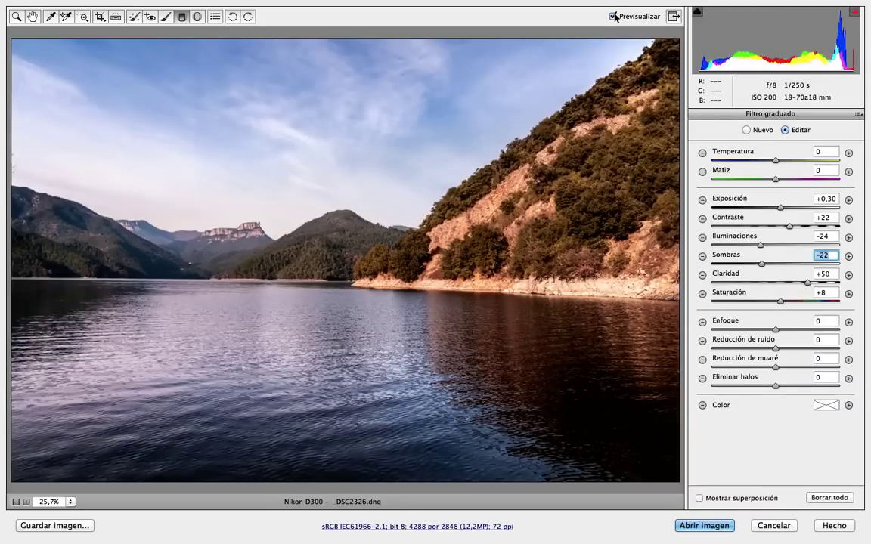
{"action": "left_click", "coordinate": [613, 16]}
{"action": "left_click", "coordinate": [613, 16]}
{"action": "left_click", "coordinate": [613, 16]}
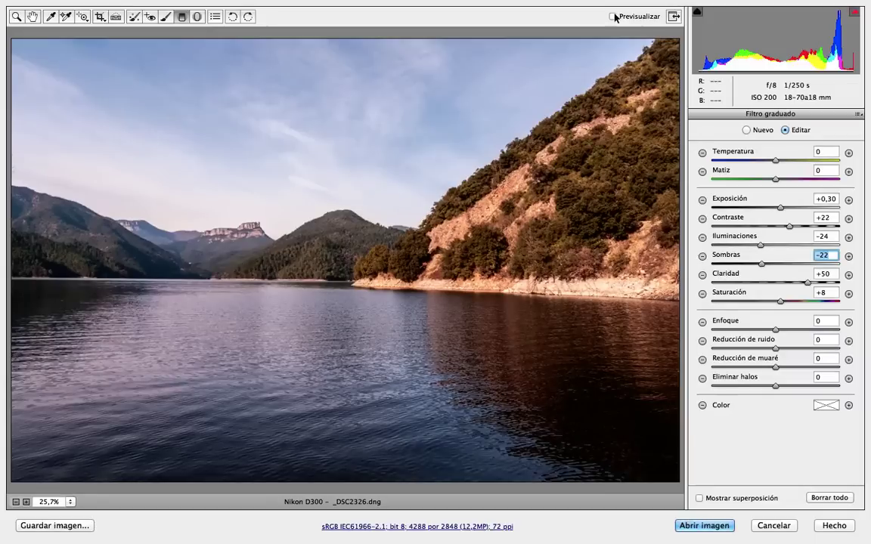
{"action": "left_click", "coordinate": [613, 16]}
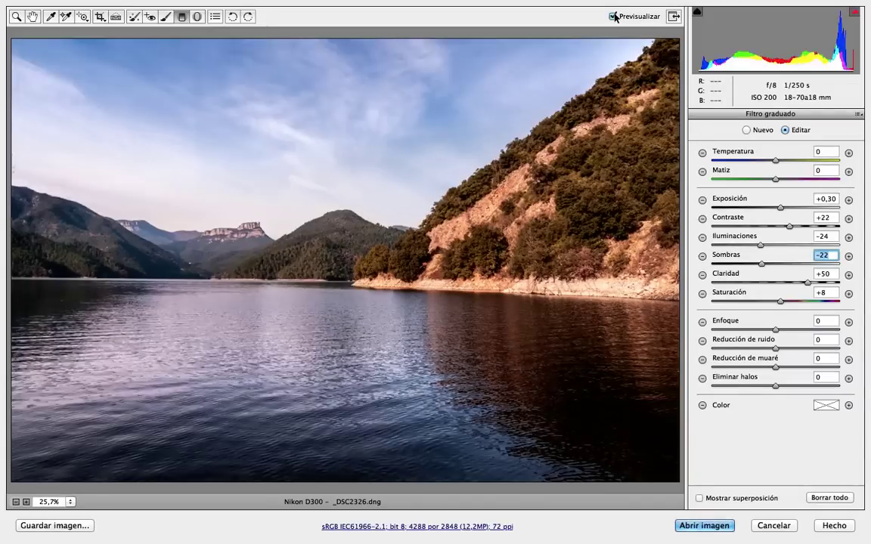
{"action": "left_click", "coordinate": [613, 15]}
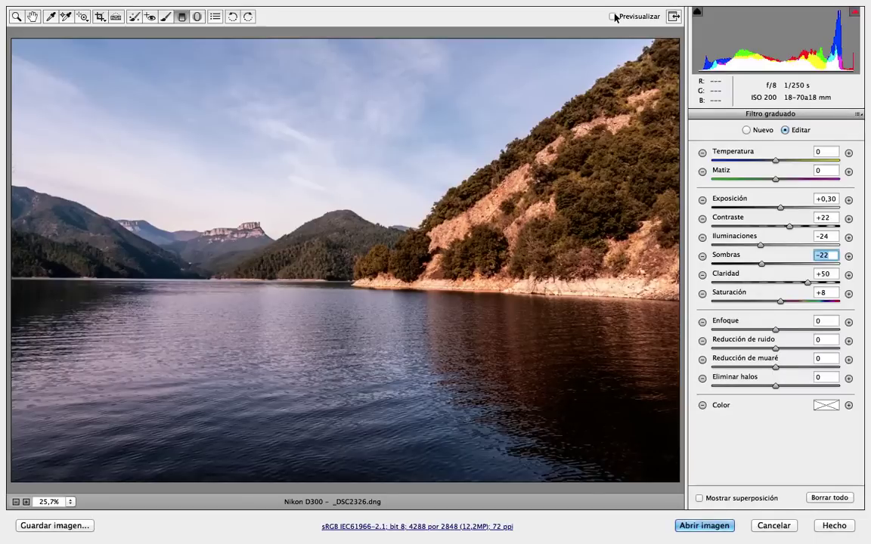
{"action": "left_click", "coordinate": [613, 15]}
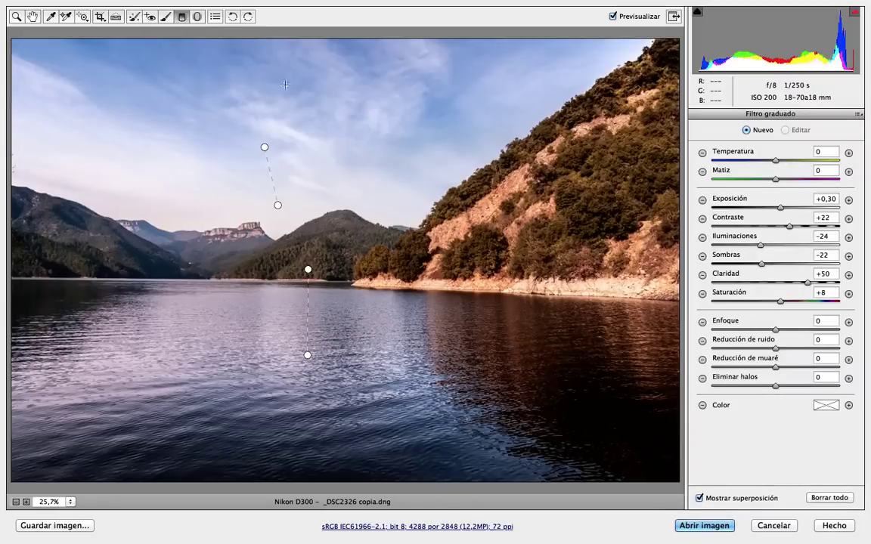
{"action": "left_click", "coordinate": [759, 498]}
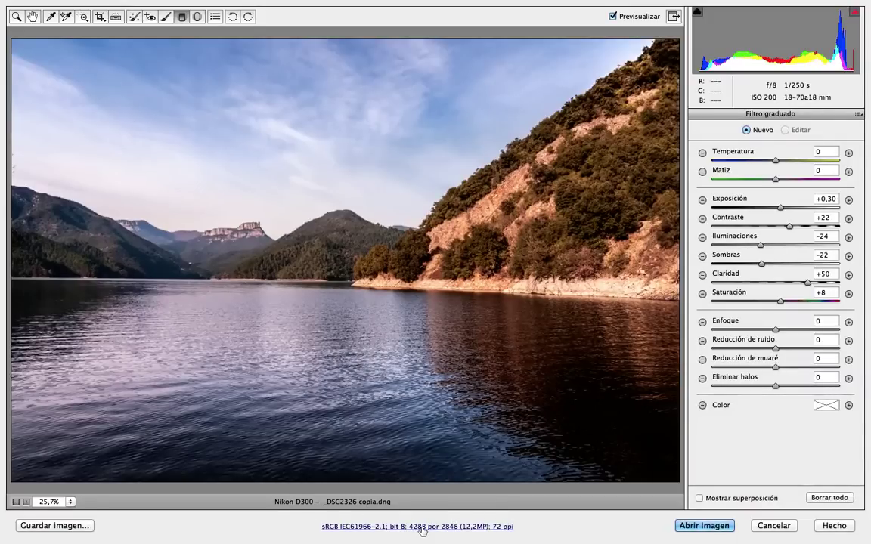
- Save the workflow settings (sRGB, 8 bits/canal, 72 ppi) as a new preset named Web
{"action": "left_click", "coordinate": [421, 527]}
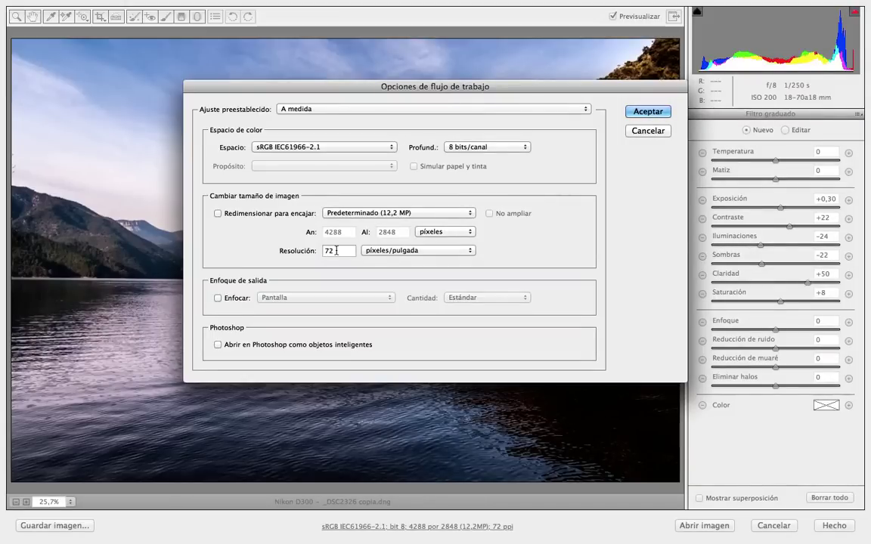
{"action": "left_click", "coordinate": [586, 110]}
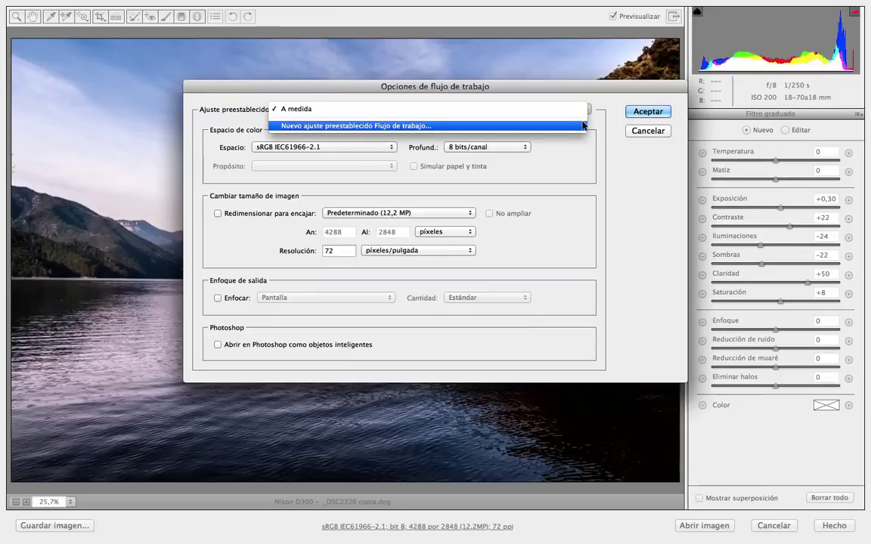
{"action": "left_click", "coordinate": [584, 125]}
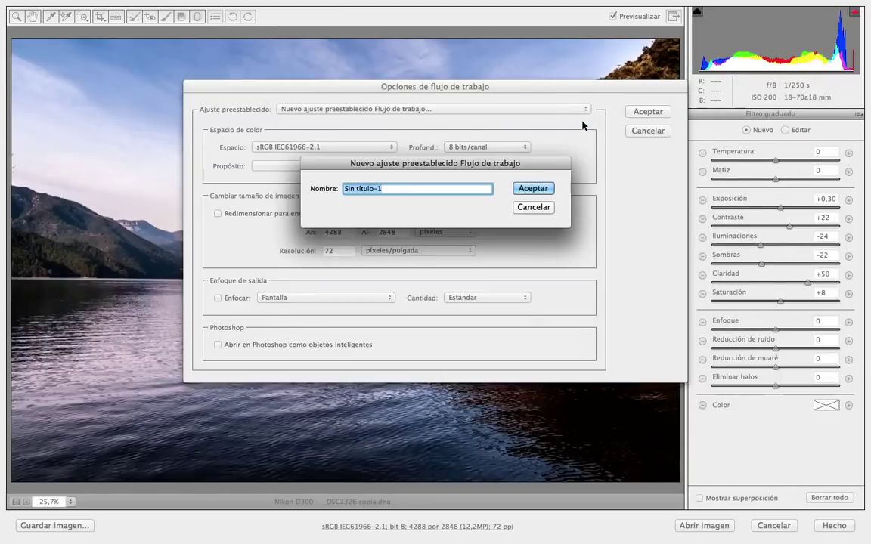
{"action": "type", "text": "Web"}
{"action": "key", "text": "Return"}
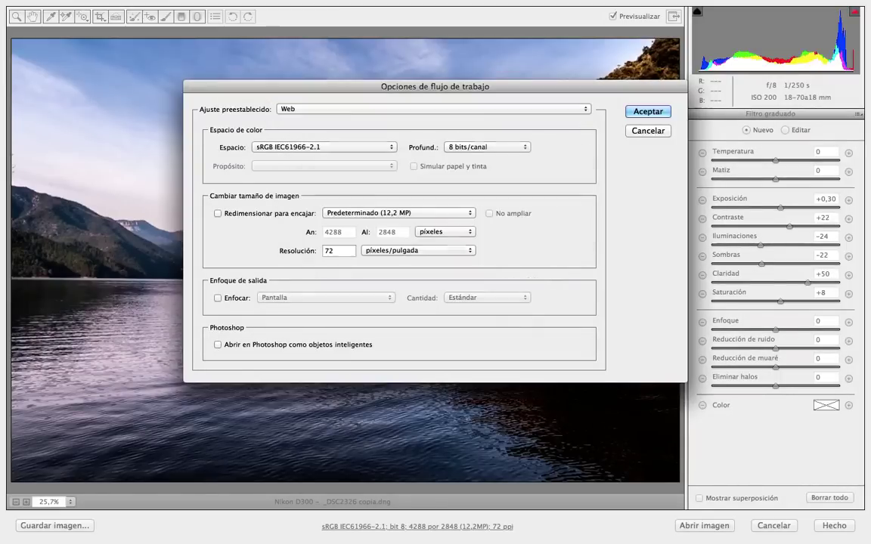
- Set the workflow colour space to Adobe RGB (1998) and bit depth to 16 bits/canal
{"action": "left_click", "coordinate": [390, 147]}
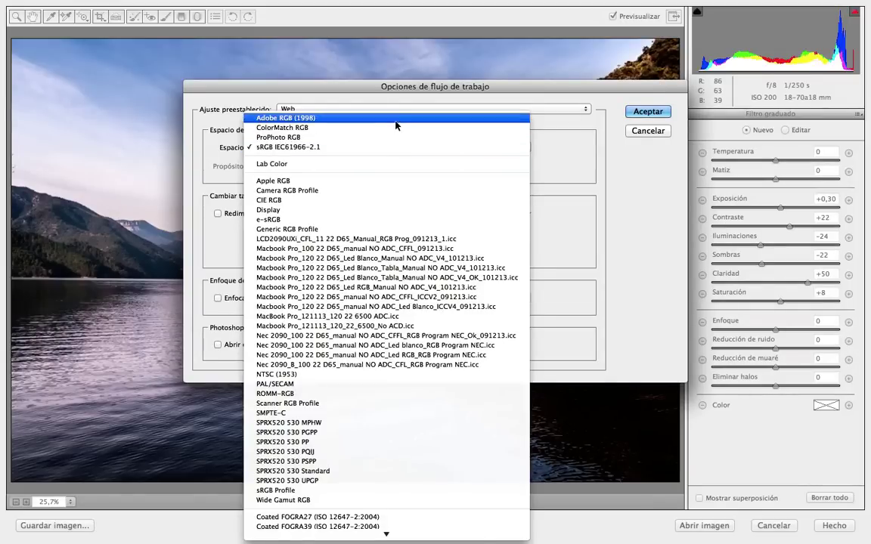
{"action": "left_click", "coordinate": [398, 119]}
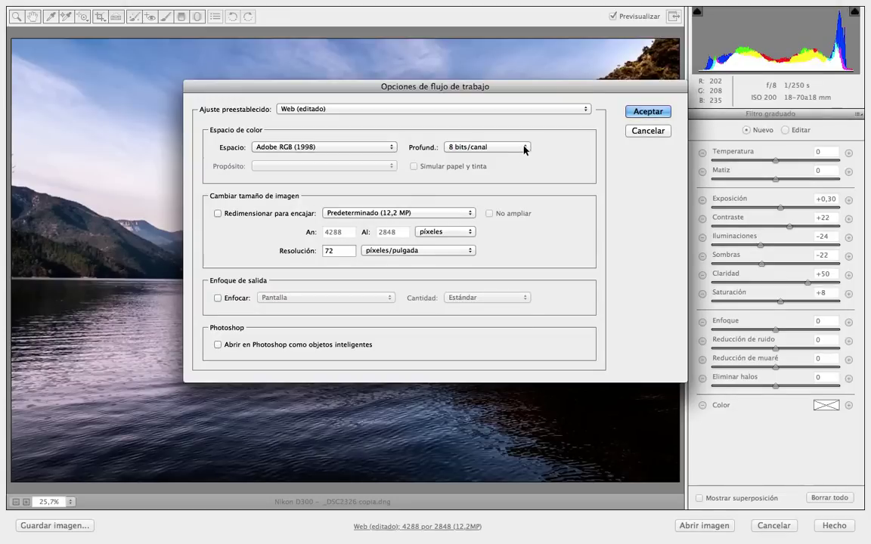
{"action": "left_click", "coordinate": [523, 148]}
{"action": "left_click", "coordinate": [493, 133]}
{"action": "left_click", "coordinate": [520, 148]}
{"action": "left_click", "coordinate": [519, 157]}
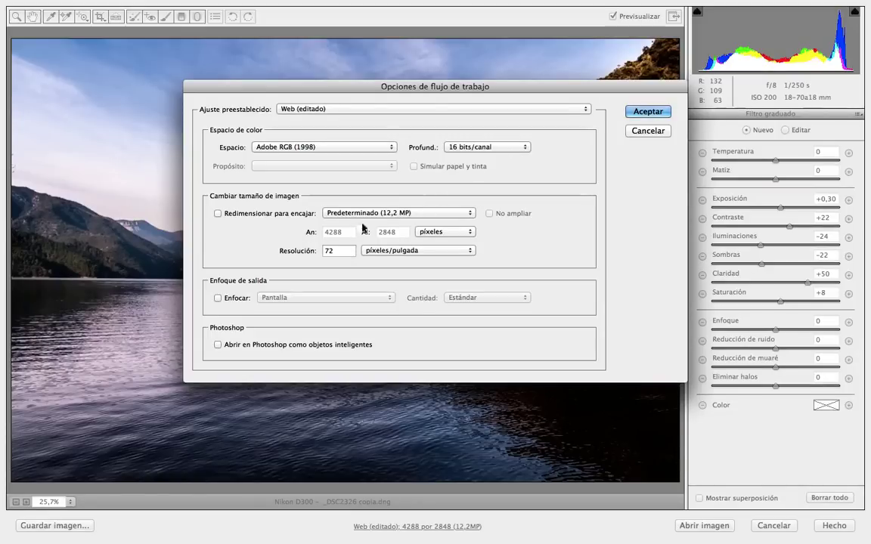
- Try the Redimensionar para encajar options, leave resizing off, and select the resolution value
{"action": "left_click", "coordinate": [432, 215]}
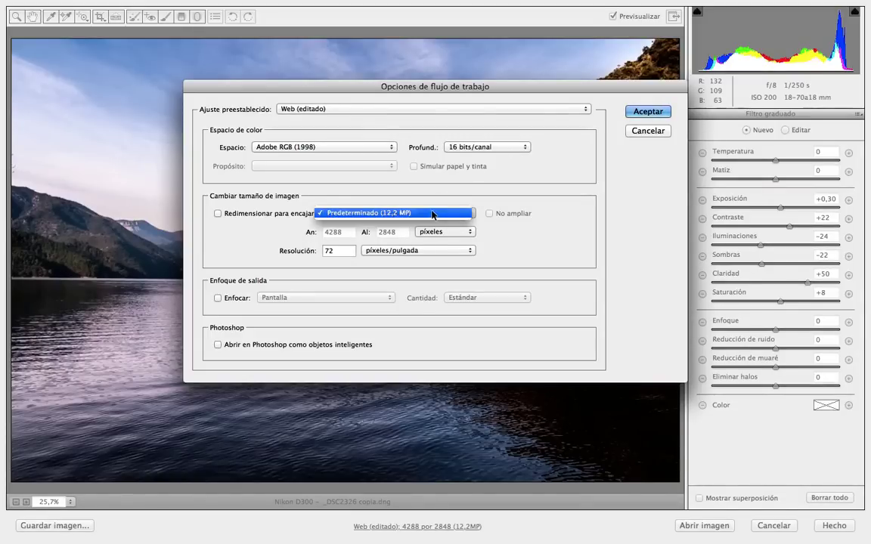
{"action": "left_click", "coordinate": [336, 214]}
{"action": "left_click", "coordinate": [411, 218]}
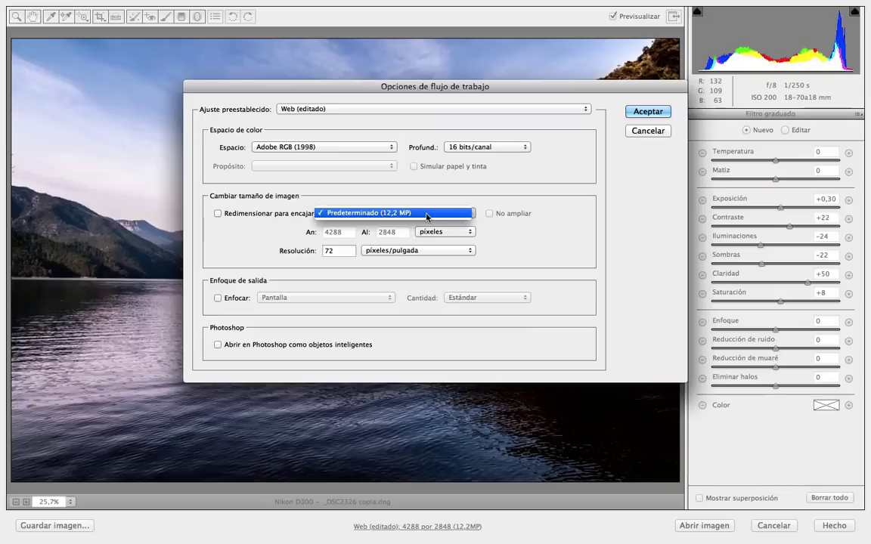
{"action": "left_click", "coordinate": [392, 214]}
{"action": "left_click", "coordinate": [274, 216]}
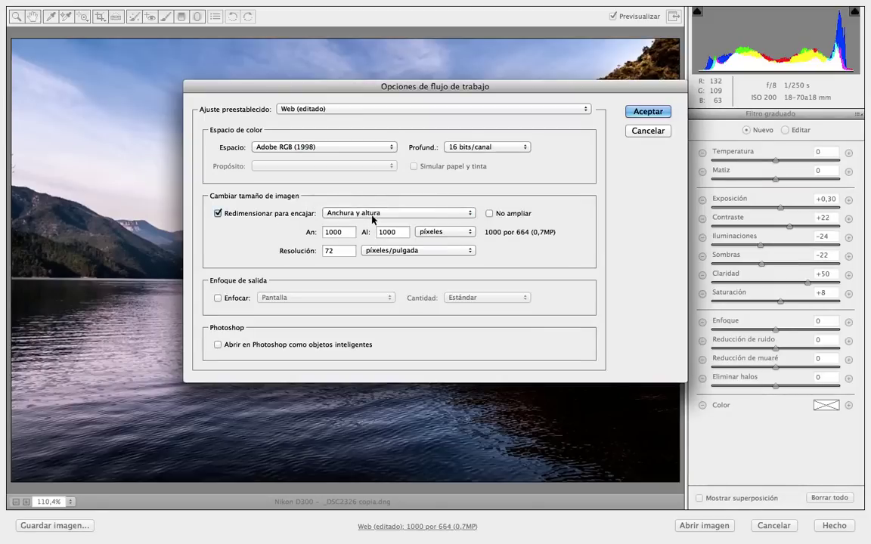
{"action": "left_click", "coordinate": [340, 214]}
{"action": "left_click", "coordinate": [381, 218]}
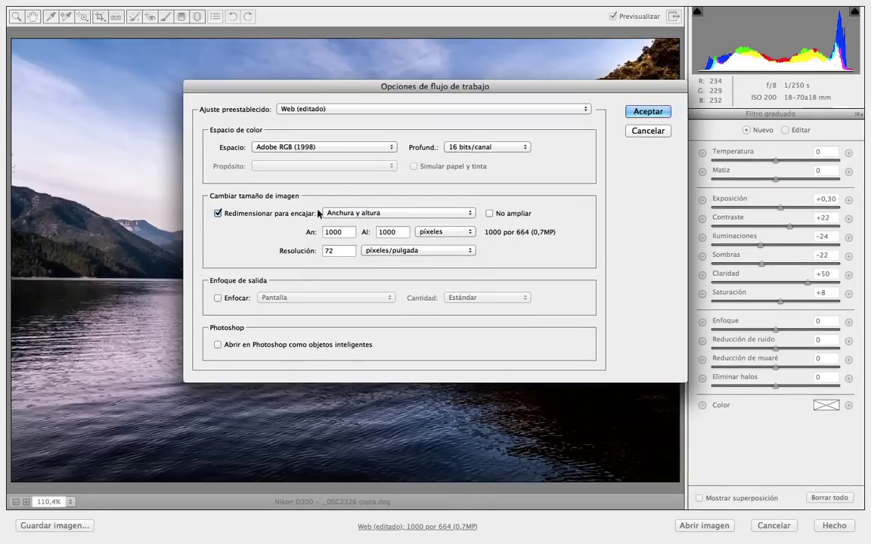
{"action": "left_click", "coordinate": [290, 214]}
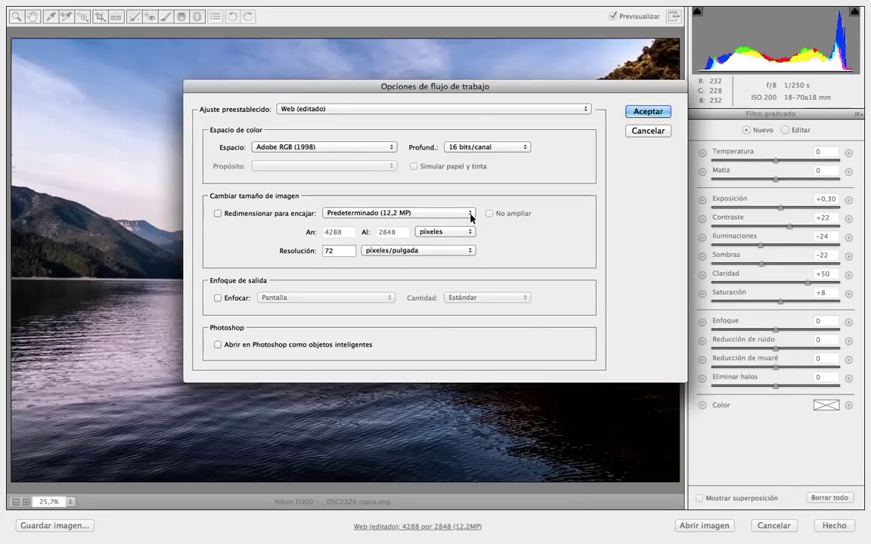
{"action": "left_click_drag", "start_coordinate": [350, 251], "coordinate": [309, 252]}
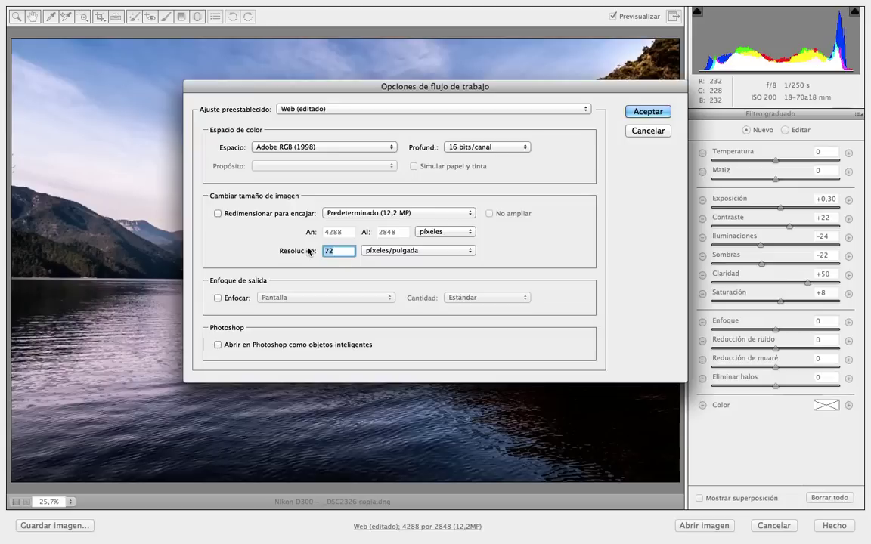
- Set resolution to 300 ppi and enable output sharpening for Papel satinado at Bajo
{"action": "type", "text": "300"}
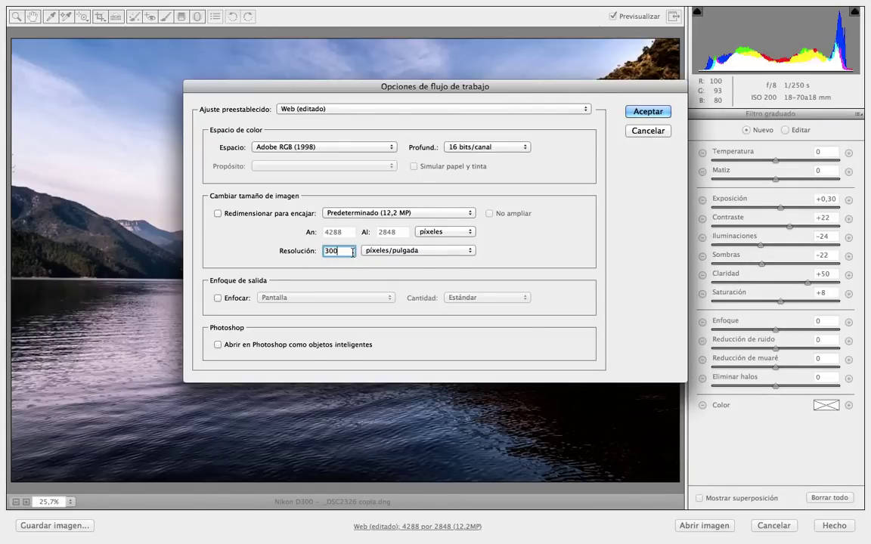
{"action": "left_click", "coordinate": [219, 299]}
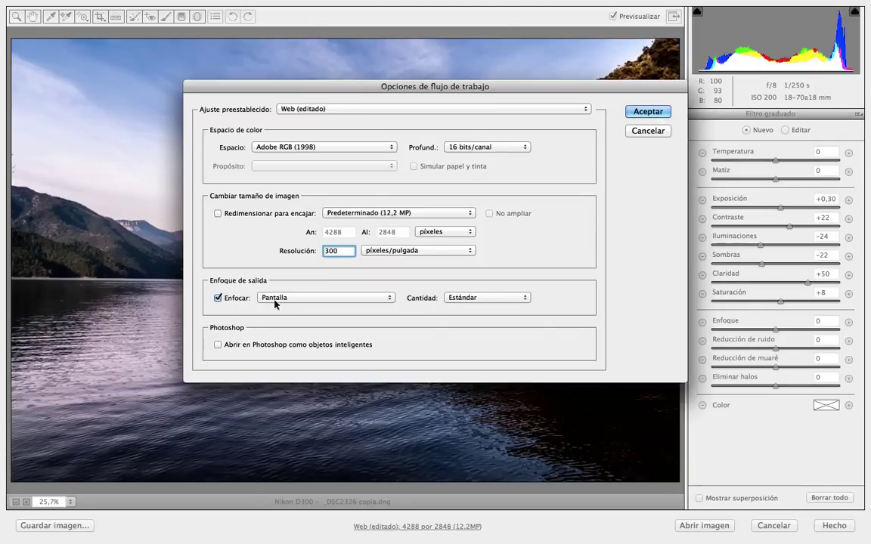
{"action": "left_click", "coordinate": [344, 298]}
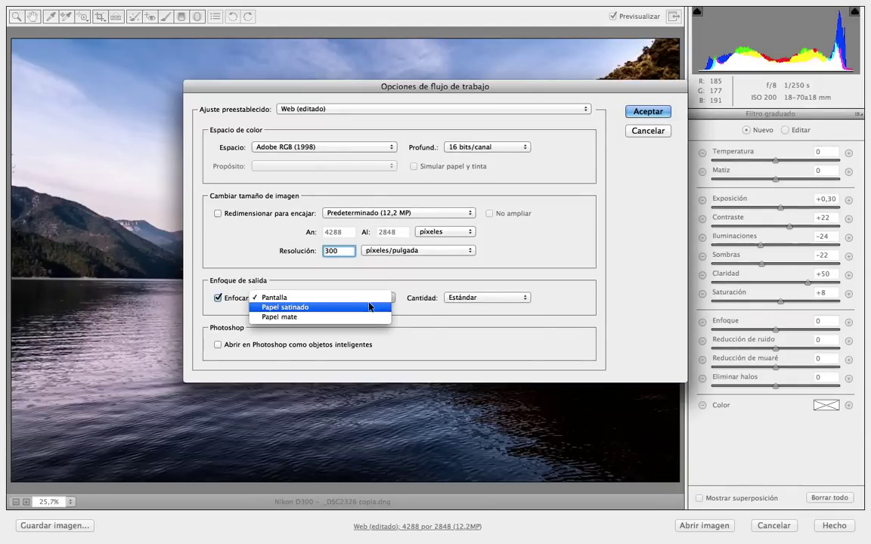
{"action": "left_click", "coordinate": [370, 307]}
{"action": "left_click", "coordinate": [490, 297]}
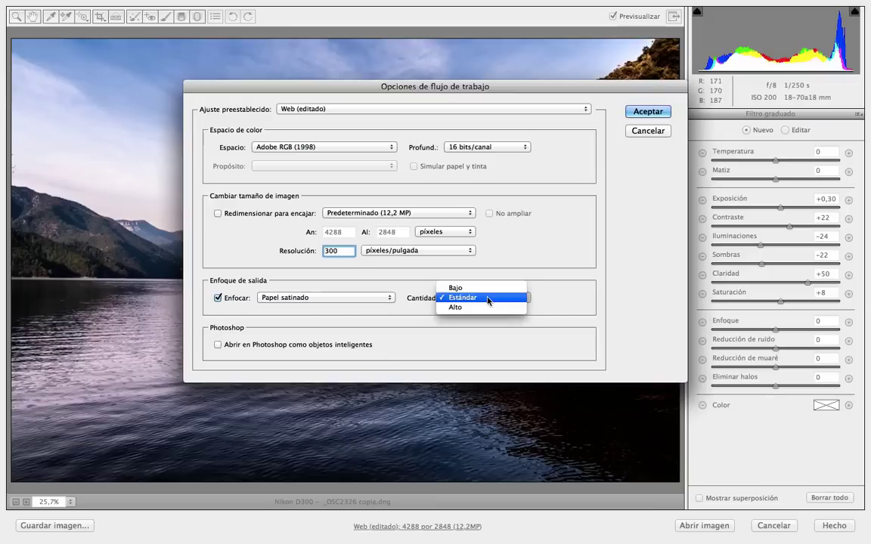
{"action": "left_click", "coordinate": [490, 288]}
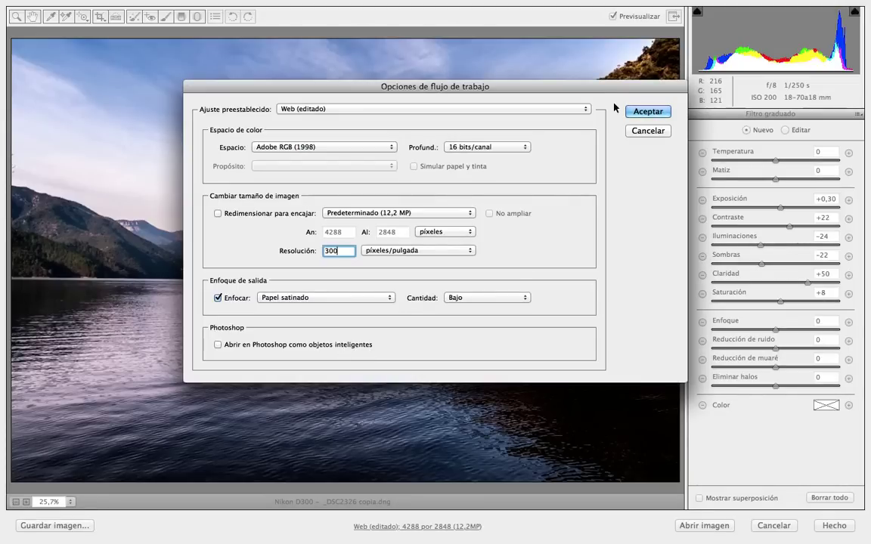
{"action": "left_click", "coordinate": [583, 110]}
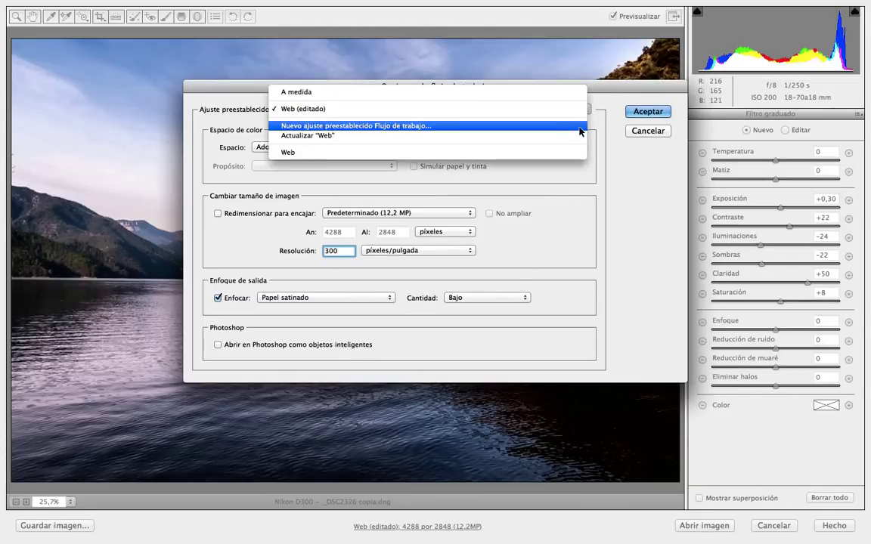
- Save the current workflow settings as a new preset named Impresión 16 bits
{"action": "left_click", "coordinate": [580, 131]}
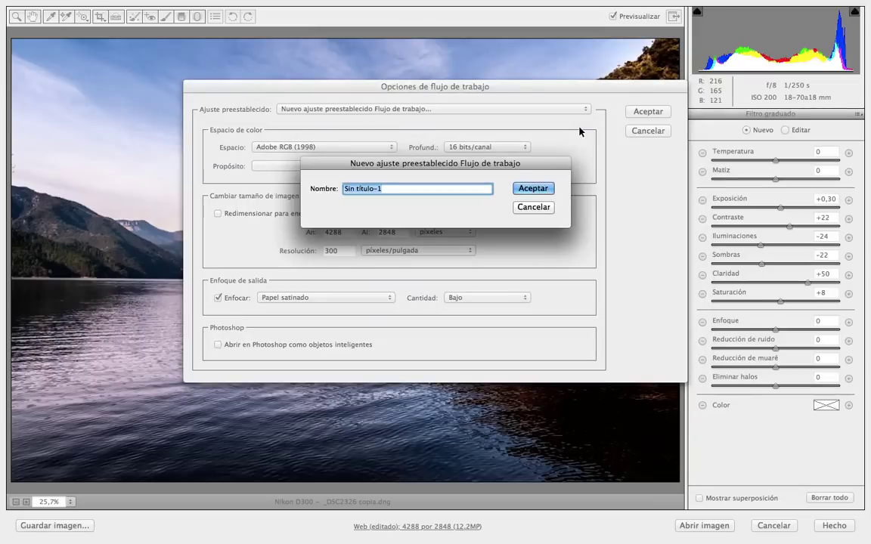
{"action": "type", "text": "Impre"}
{"action": "type", "text": "sión"}
{"action": "type", "text": " 16"}
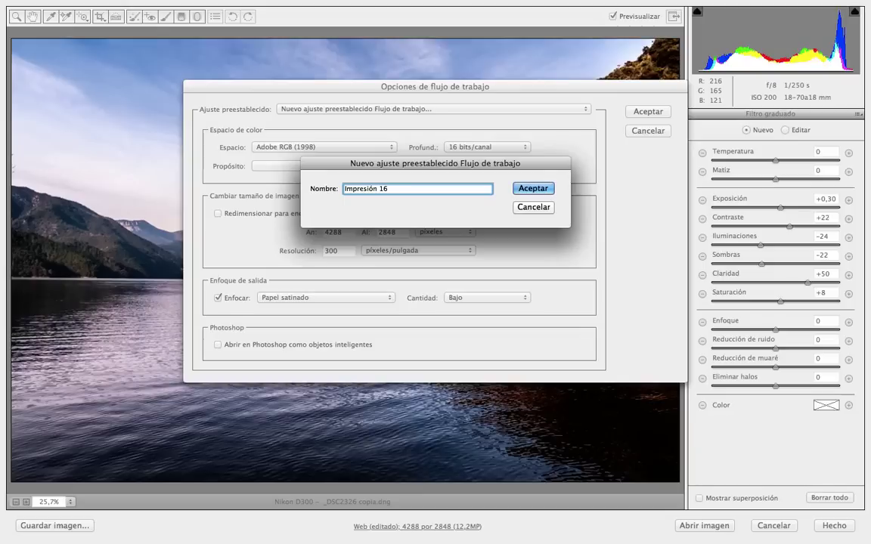
{"action": "type", "text": " bits"}
{"action": "left_click", "coordinate": [545, 189]}
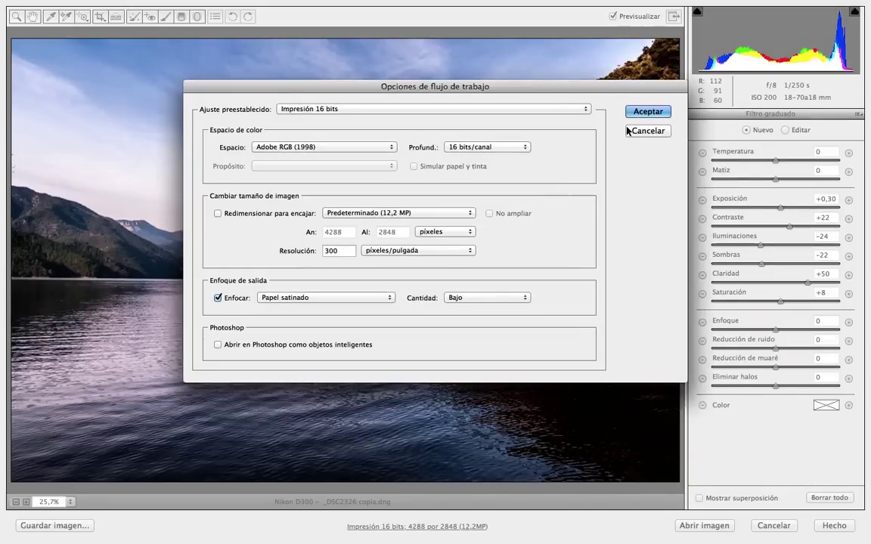
- Switch the workflow preset back to Web and close the workflow options
{"action": "left_click", "coordinate": [581, 110]}
{"action": "left_click", "coordinate": [576, 119]}
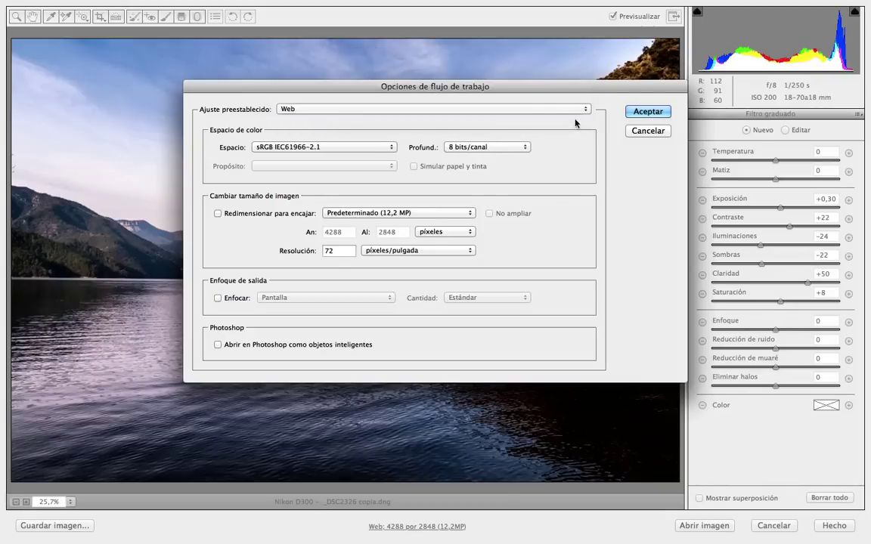
{"action": "left_click", "coordinate": [657, 113]}
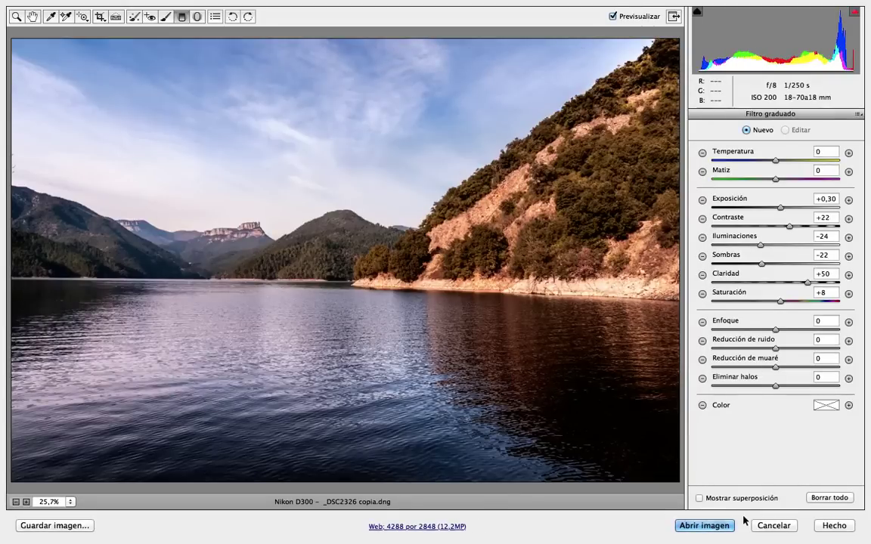
- Open the photo in Photoshop keeping its embedded profile, and collapse the History panel
{"action": "left_click", "coordinate": [718, 527]}
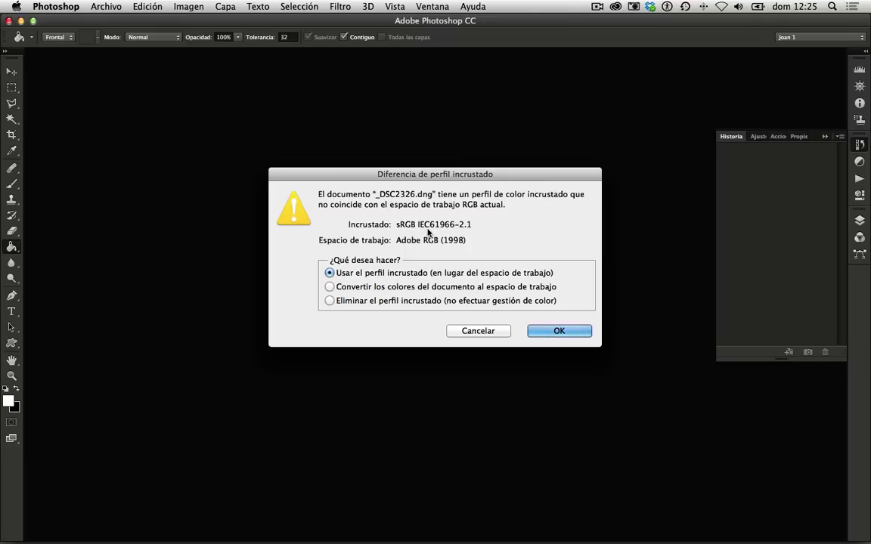
{"action": "left_click", "coordinate": [577, 332]}
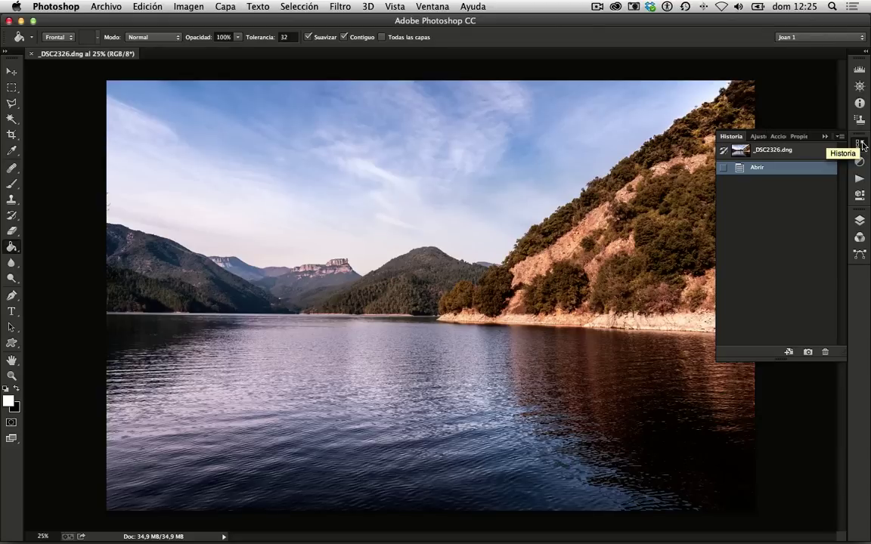
{"action": "left_click", "coordinate": [862, 145]}
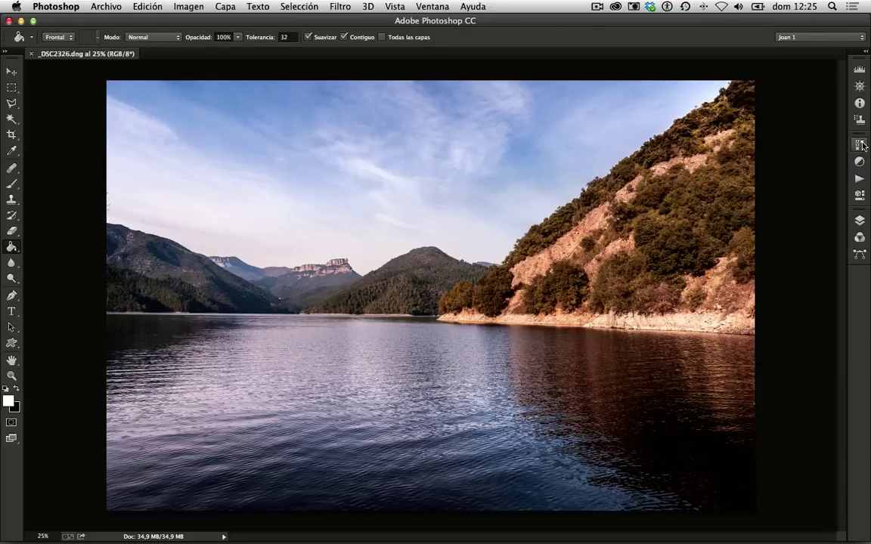